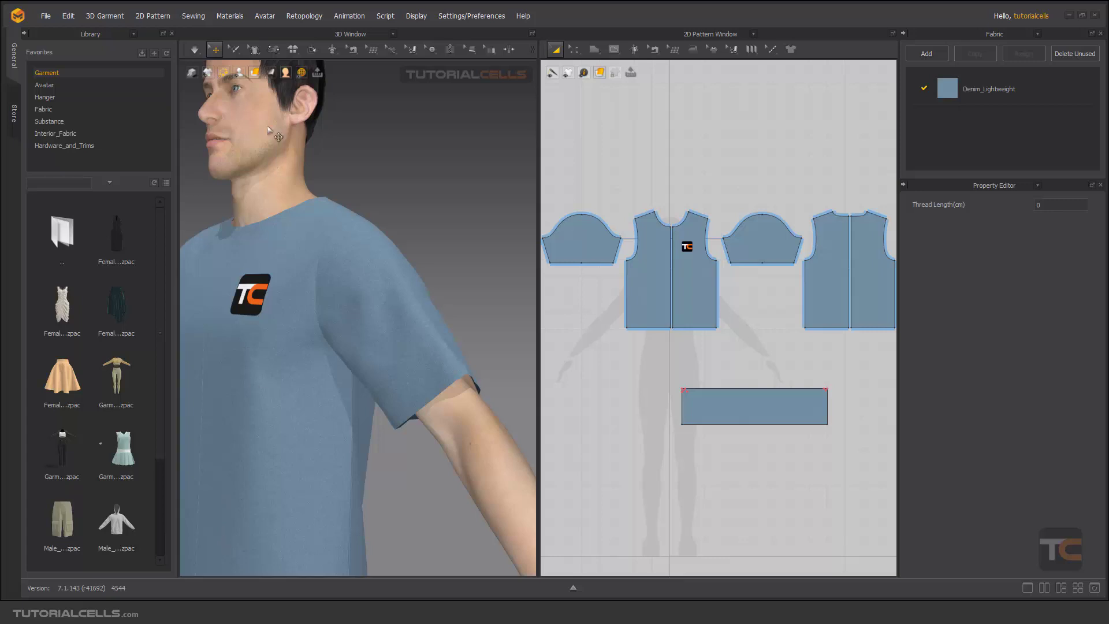
Detach the Tack / Line Tack tool set so it floats over the 3D view.
click(270, 72)
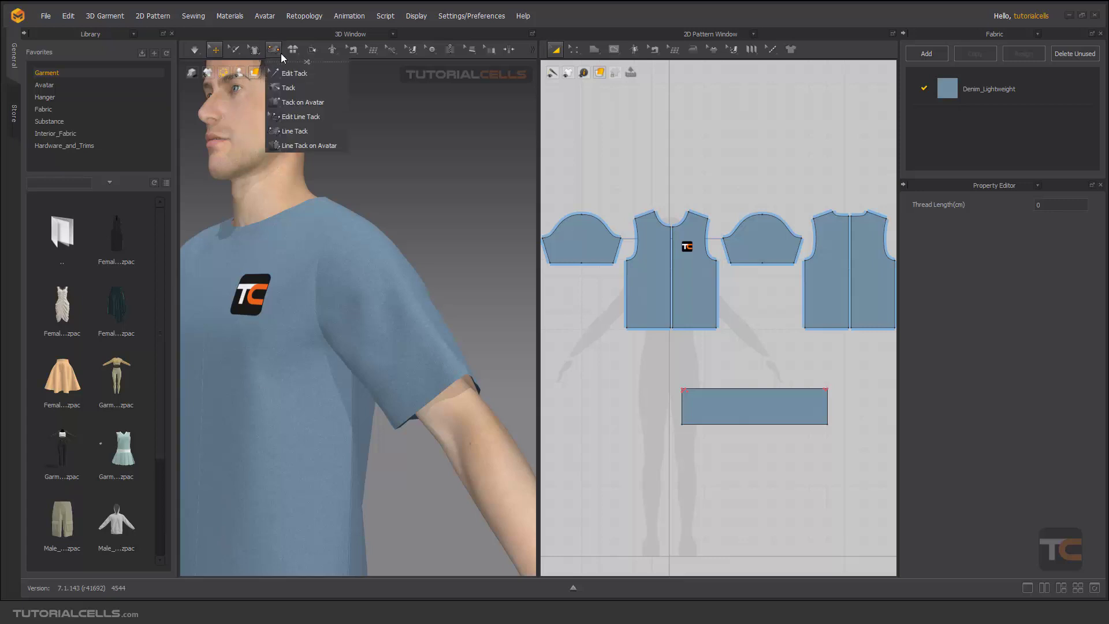
click(309, 62)
drag(307, 67, 487, 83)
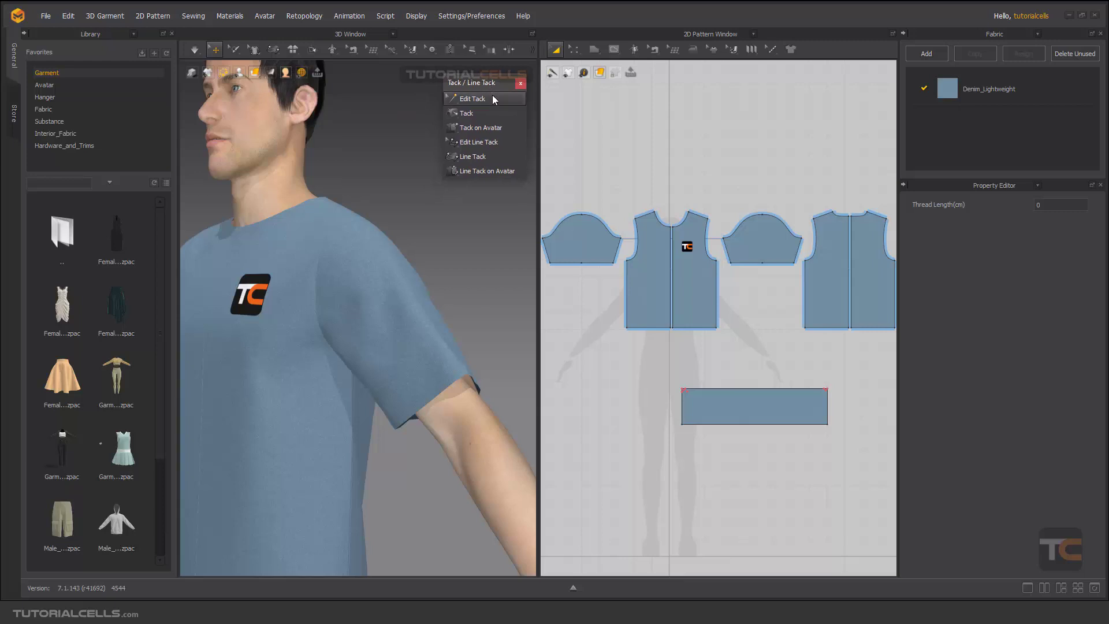
click(492, 173)
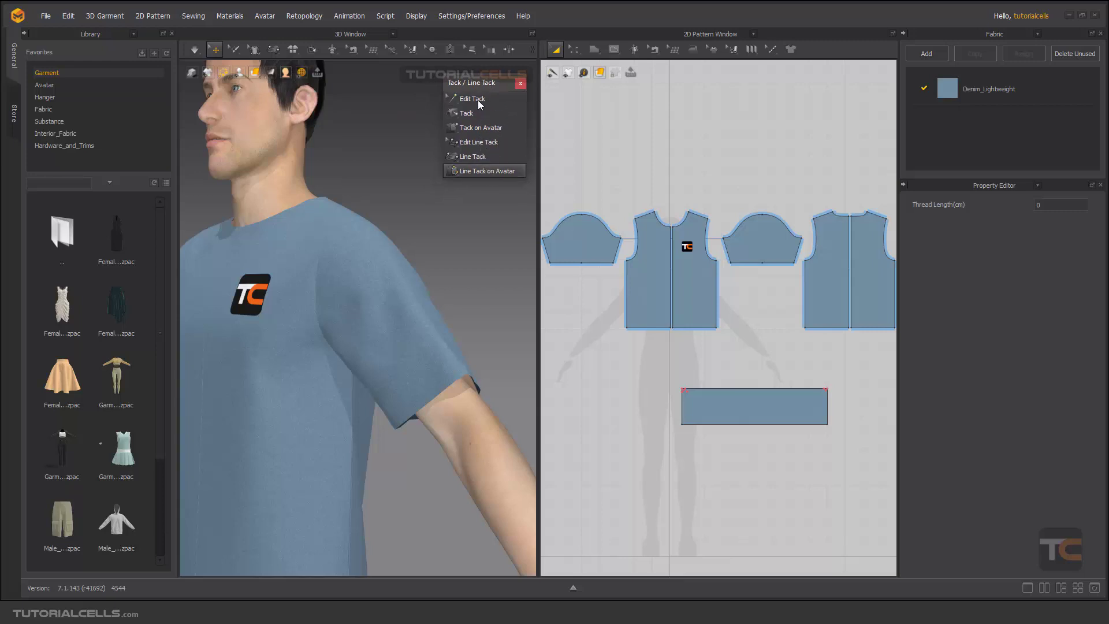
Add a tack between two points on the lower back of the shirt, one on each side of the centre seam.
middle_drag(441, 275, 453, 247)
scroll(439, 292, up, 1)
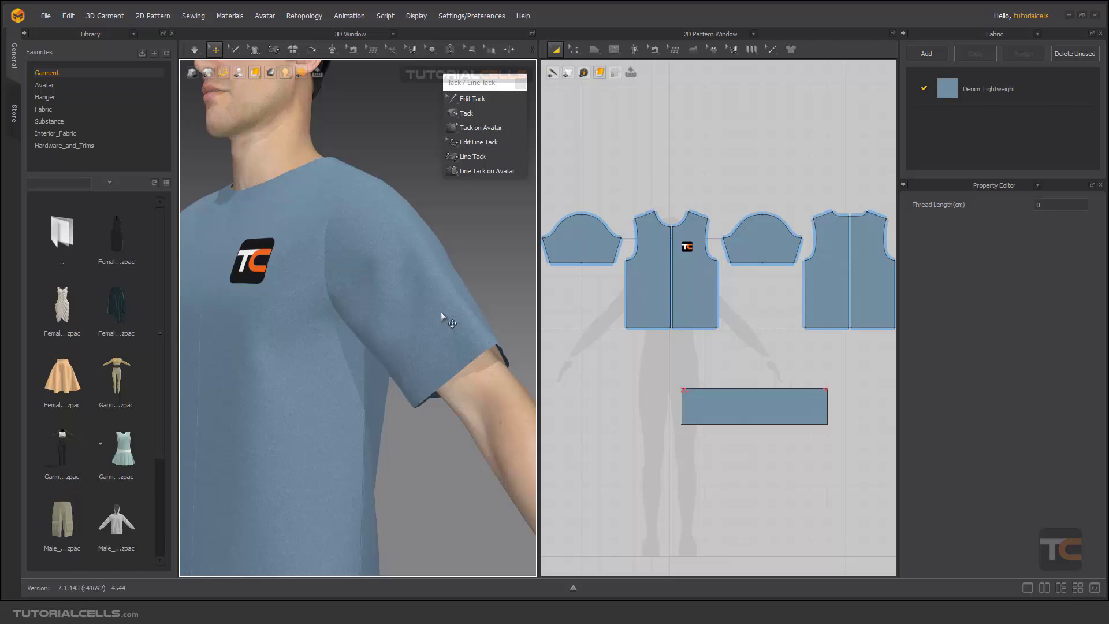
middle_drag(464, 311, 425, 285)
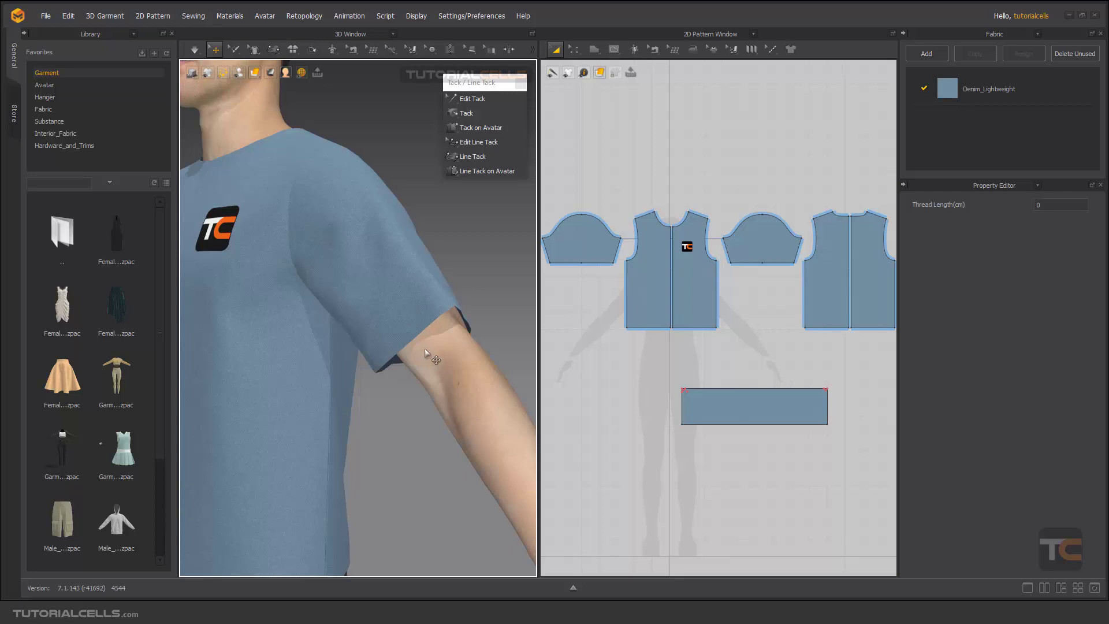
scroll(427, 338, up, 3)
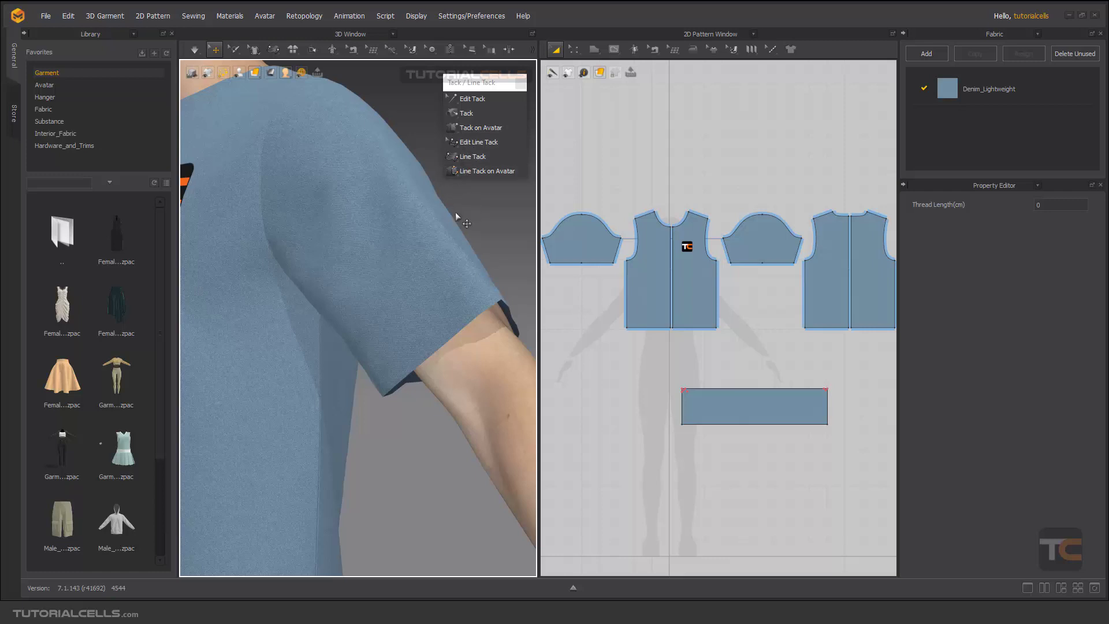
click(467, 114)
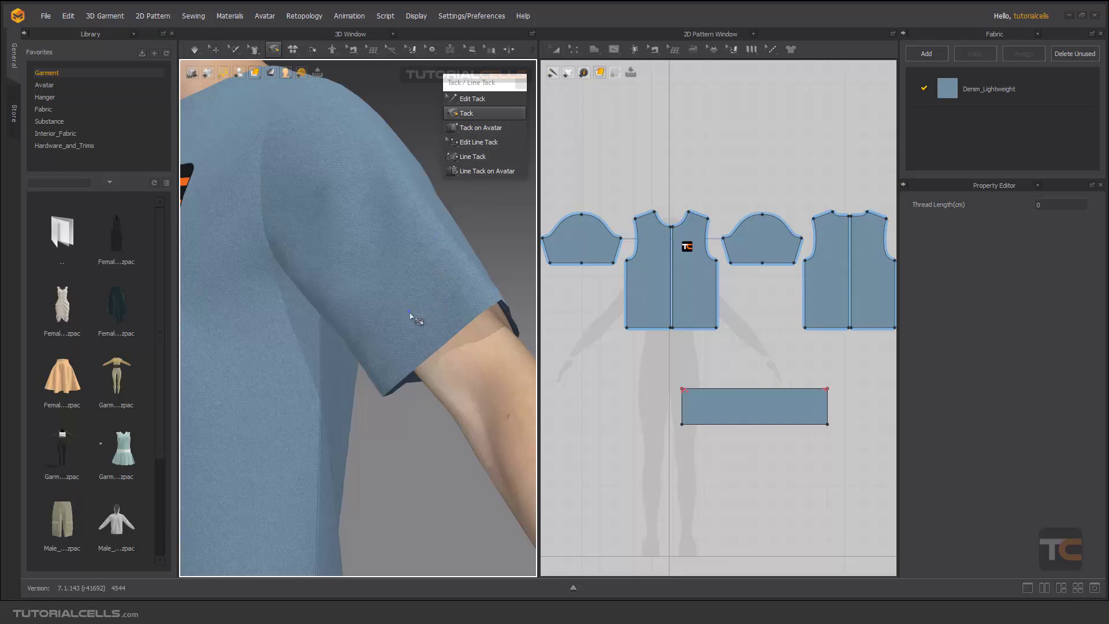
scroll(406, 317, down, 8)
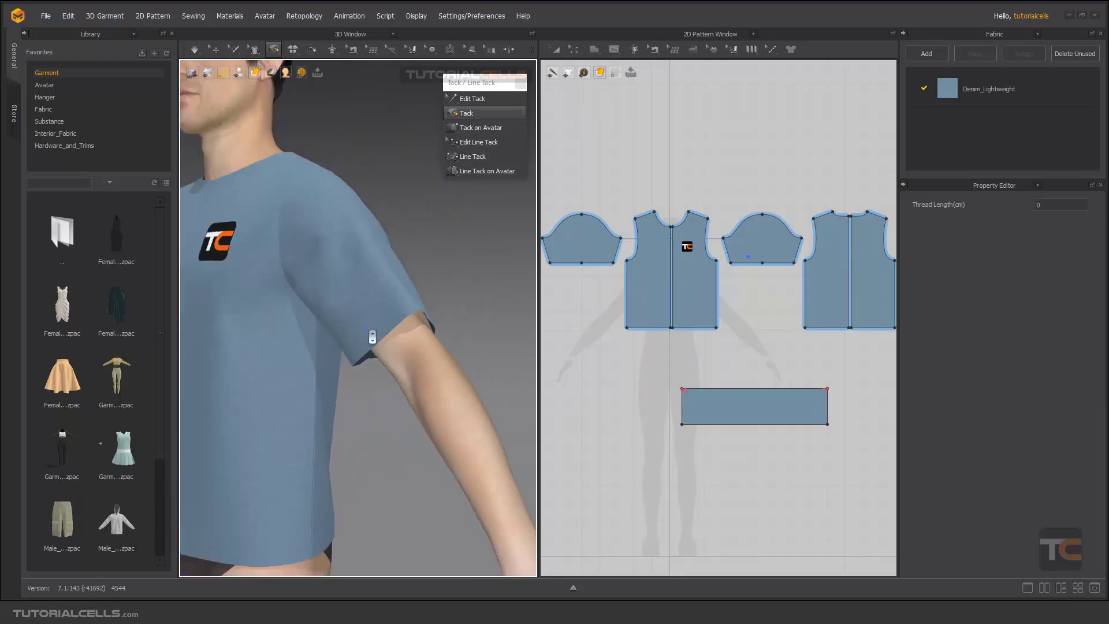
right_drag(397, 333, 363, 350)
click(283, 370)
click(408, 370)
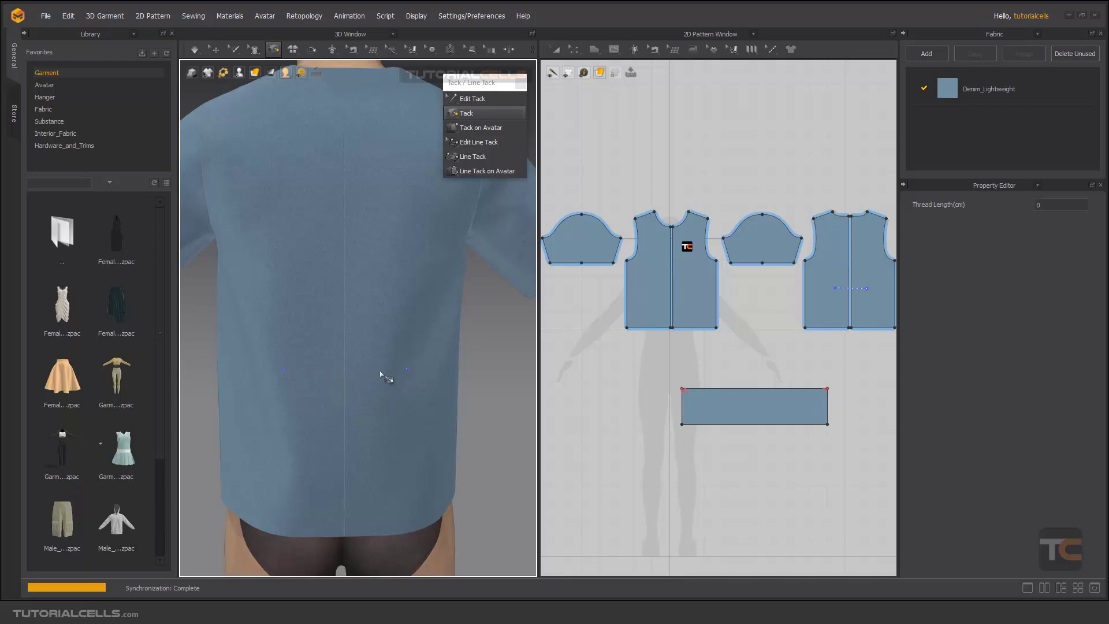
Simulate the garment to pull the two tacked points on the shirt's back together.
scroll(384, 385, up, 3)
scroll(384, 385, down, 2)
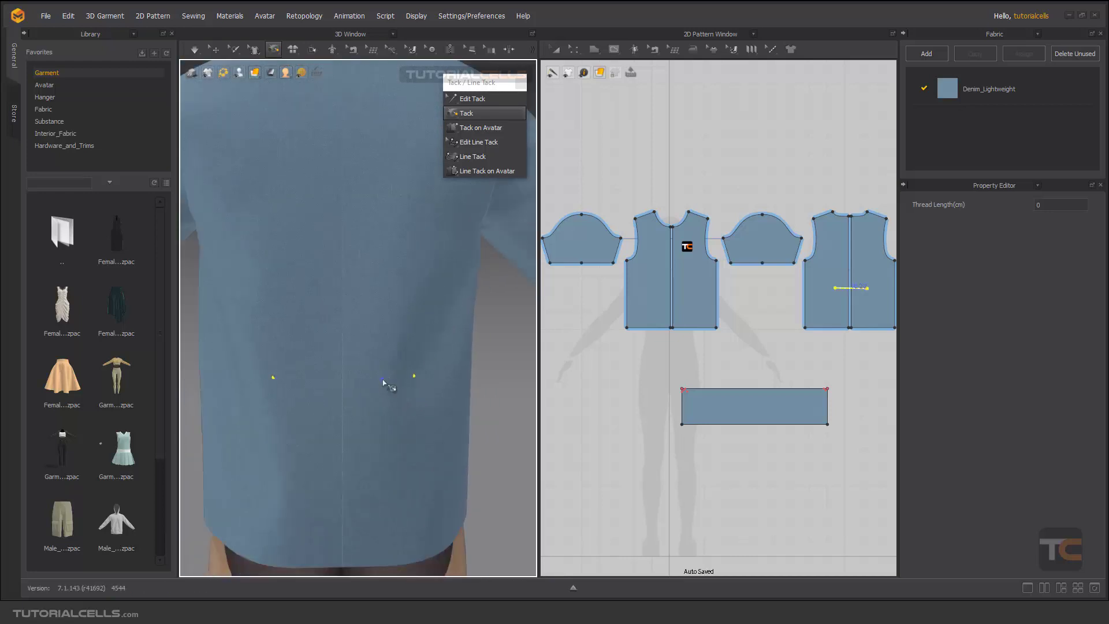
middle_drag(389, 382, 409, 366)
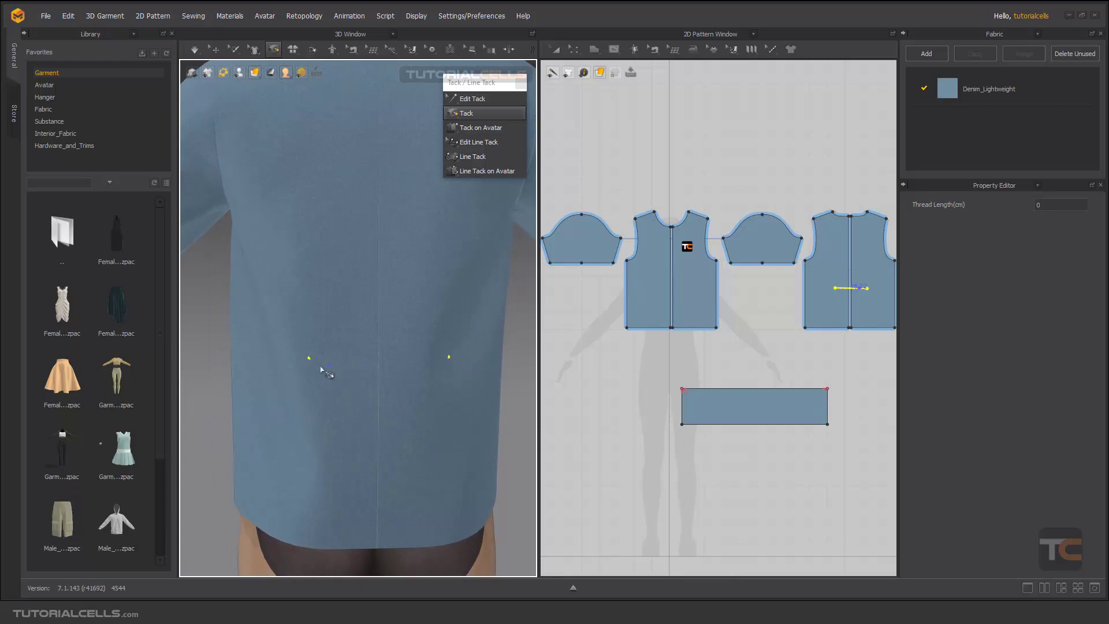
click(310, 358)
click(448, 357)
click(383, 370)
key(space)
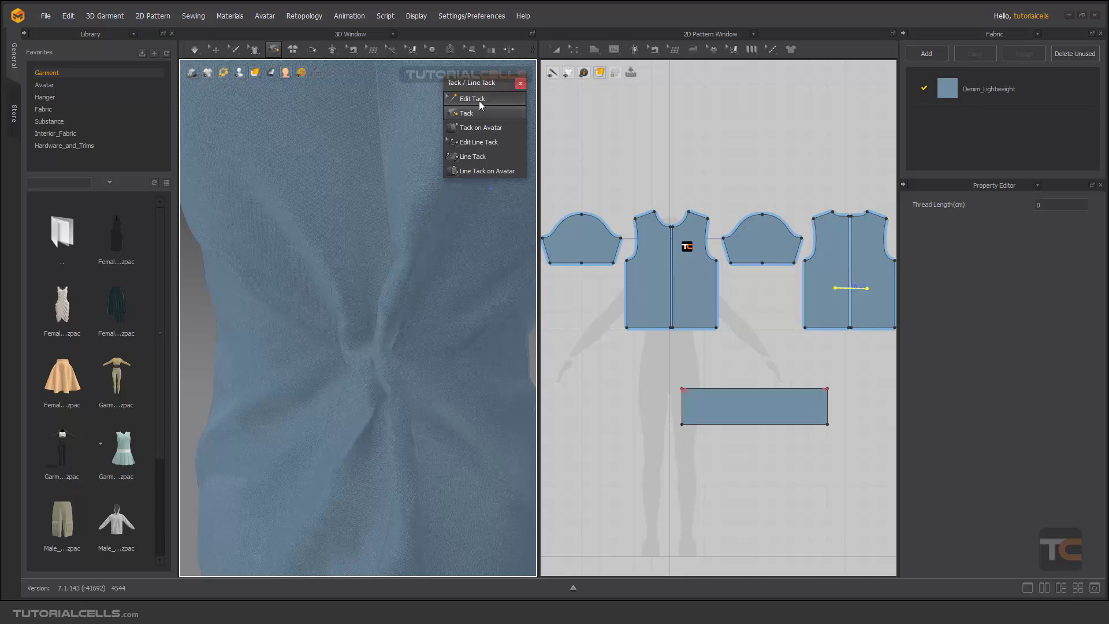
Use Edit Tack to move both endpoints of the back tack outward, away from the centre seam.
click(479, 101)
scroll(391, 374, up, 3)
scroll(391, 374, down, 5)
right_drag(390, 374, 409, 357)
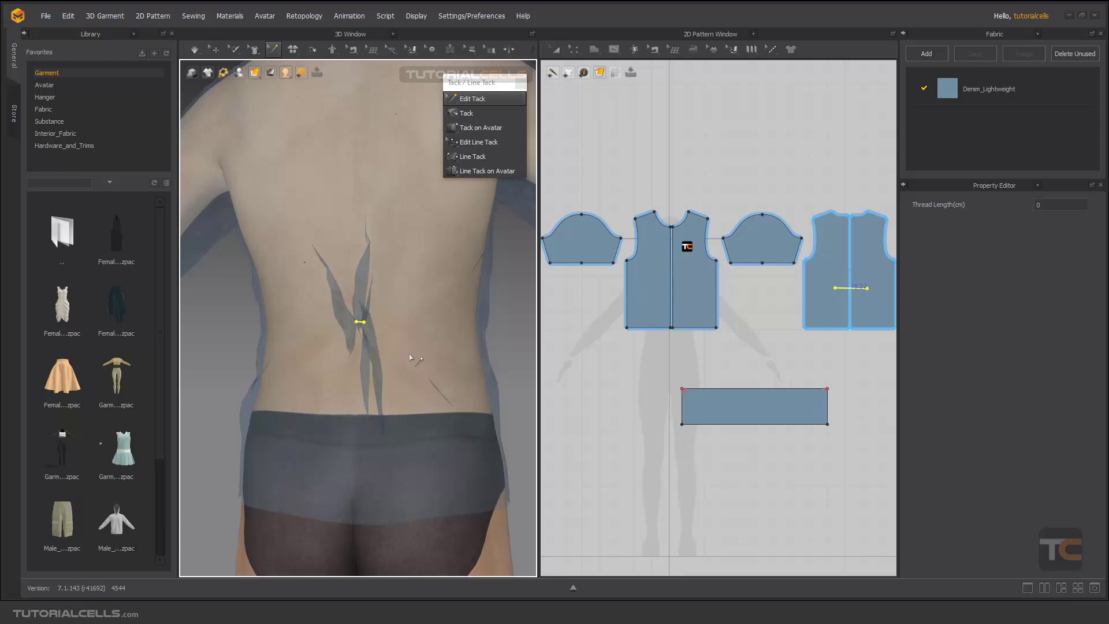
scroll(344, 331, up, 4)
drag(370, 326, 401, 326)
click(316, 332)
drag(354, 326, 320, 328)
click(356, 329)
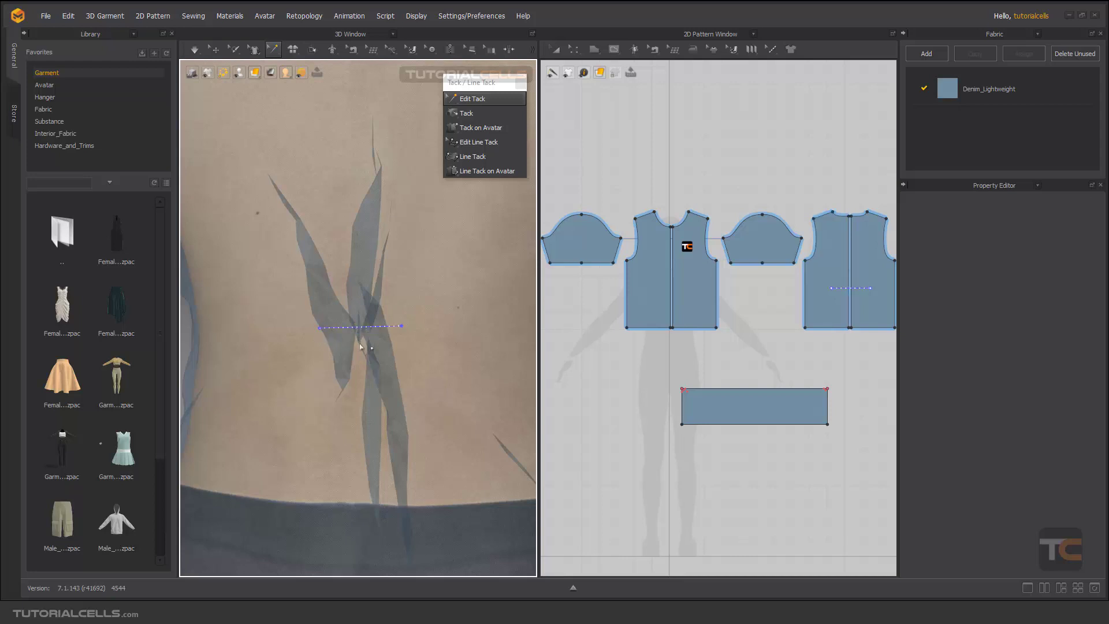
Simulate the shirt again with the repositioned tack endpoints.
key(space)
mouse_move(366, 346)
right_down()
mouse_move(310, 343)
mouse_move(375, 341)
right_up()
key(space)
Delete the tack on the shirt's back and simulate the garment to release the gathered fabric.
click(339, 334)
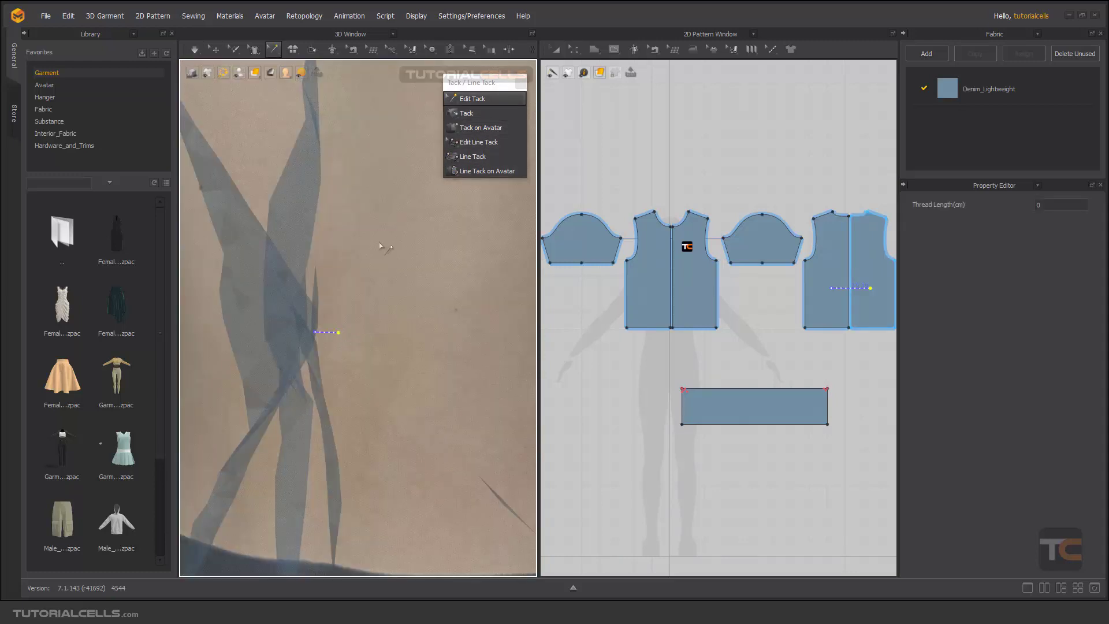
key(q)
scroll(374, 265, up, 5)
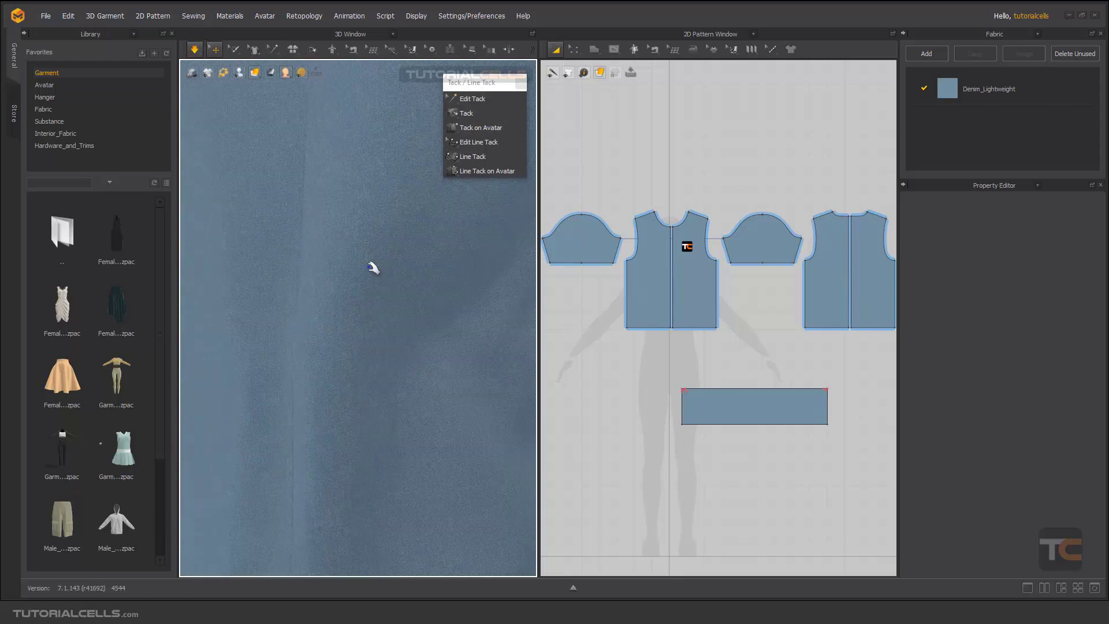
scroll(364, 287, down, 5)
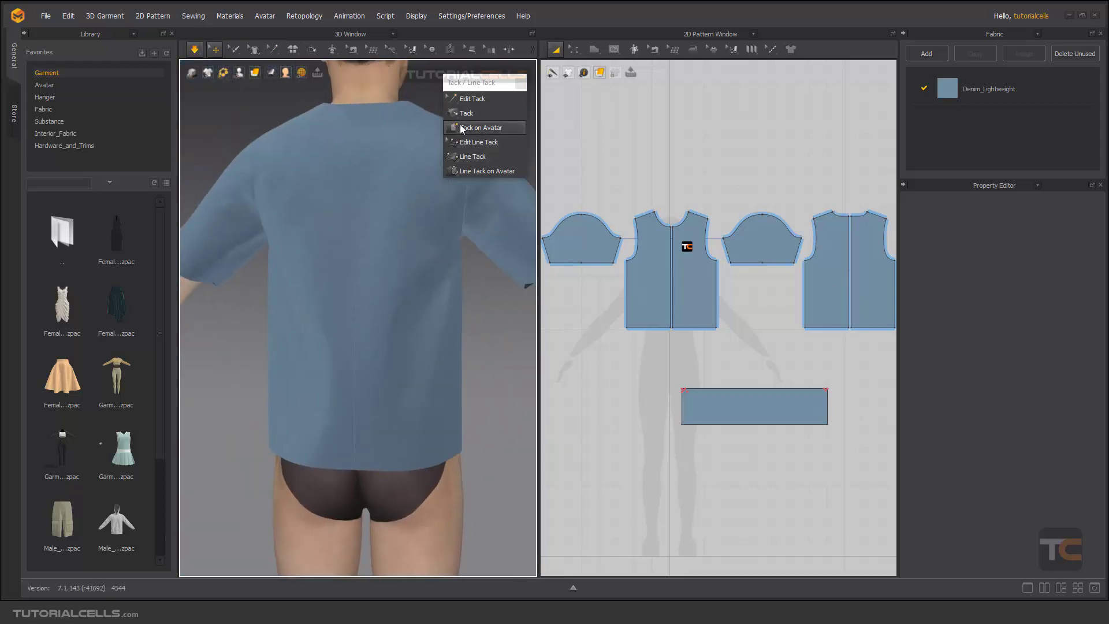
right_drag(321, 267, 489, 265)
scroll(409, 248, up, 8)
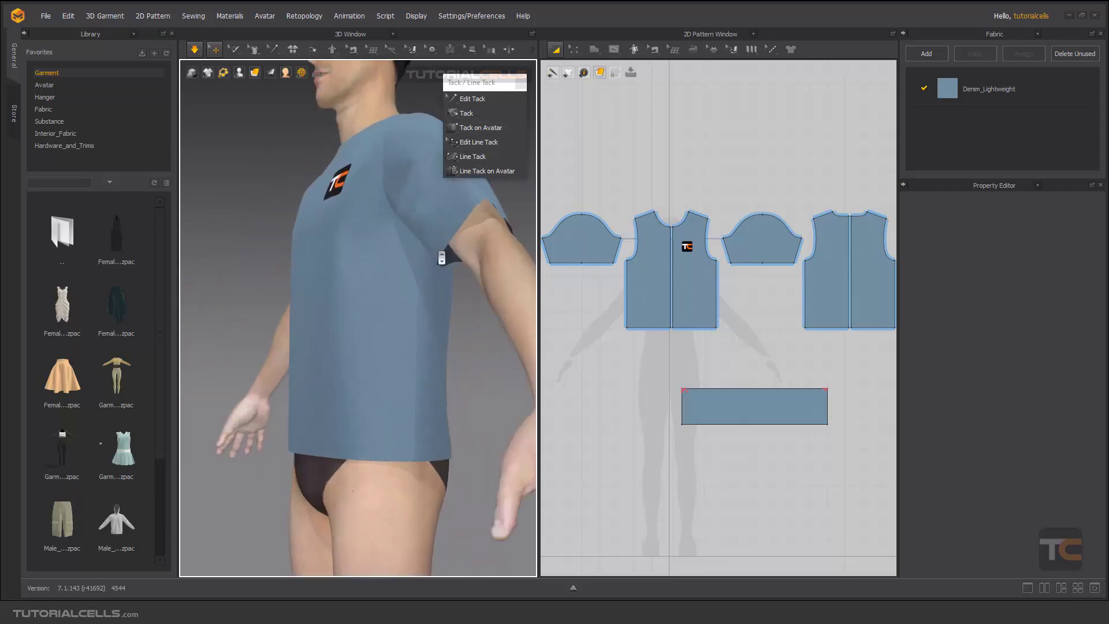
right_drag(409, 248, 298, 221)
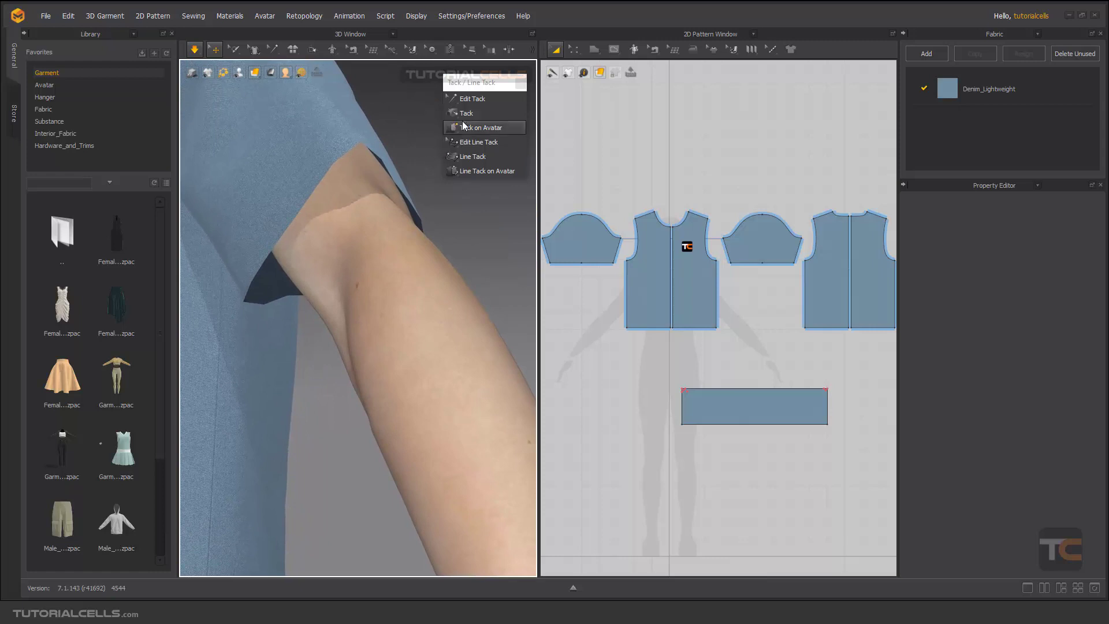
scroll(384, 354, down, 5)
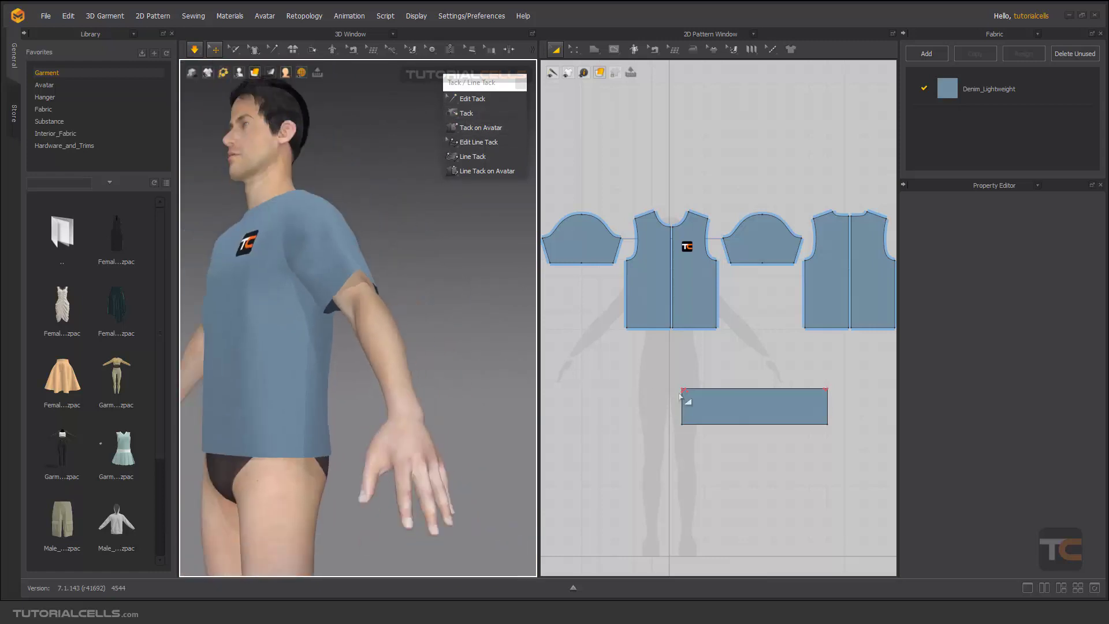
Raise the rectangular pattern piece off the floor in the 3D view and turn it upright beside the avatar's left hand.
click(740, 404)
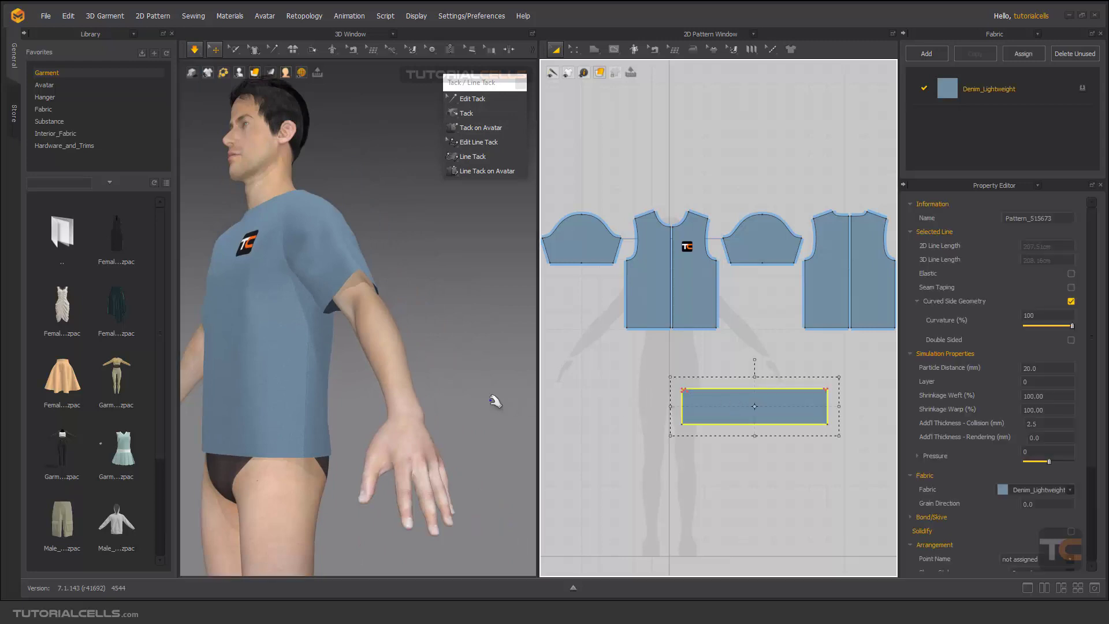
scroll(491, 404, down, 5)
right_drag(483, 404, 455, 312)
key(ctrl+w)
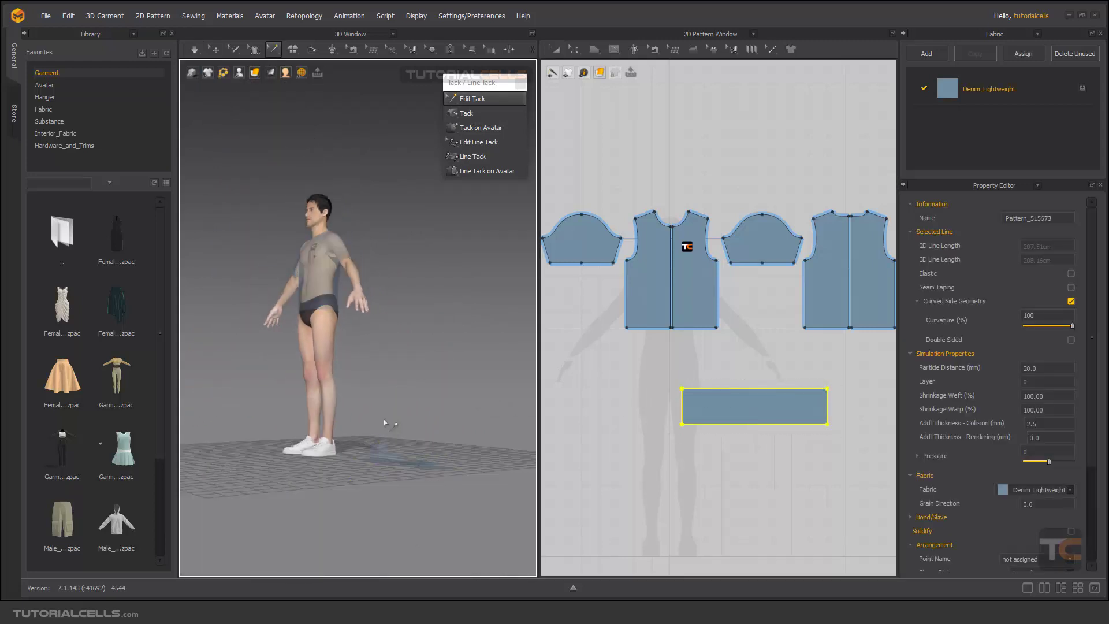
right_drag(383, 423, 393, 442)
click(379, 439)
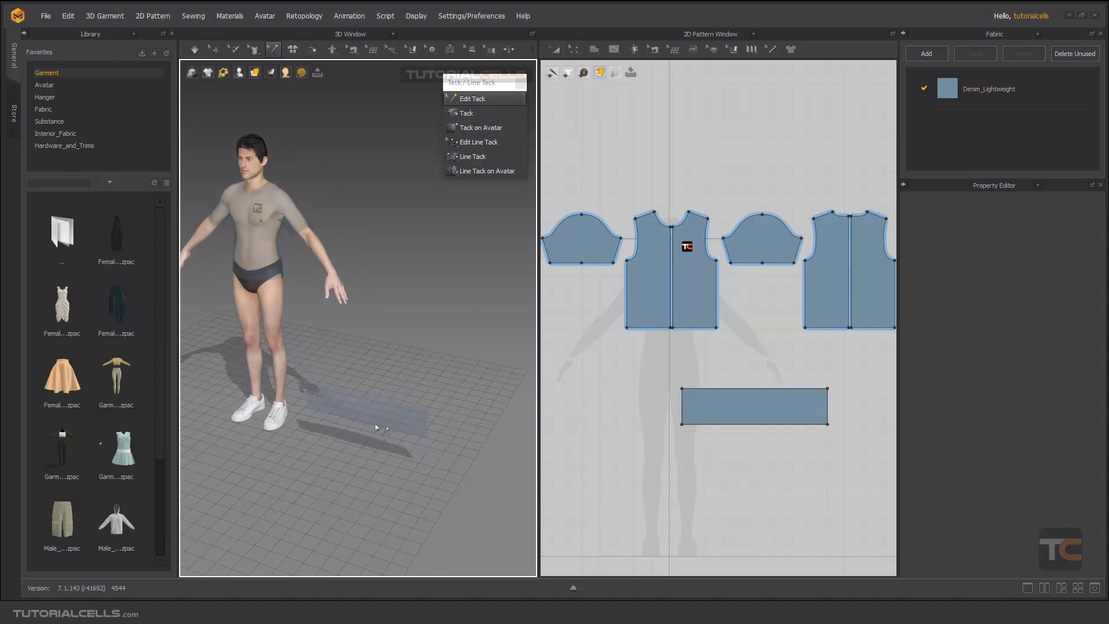
key(q)
click(334, 404)
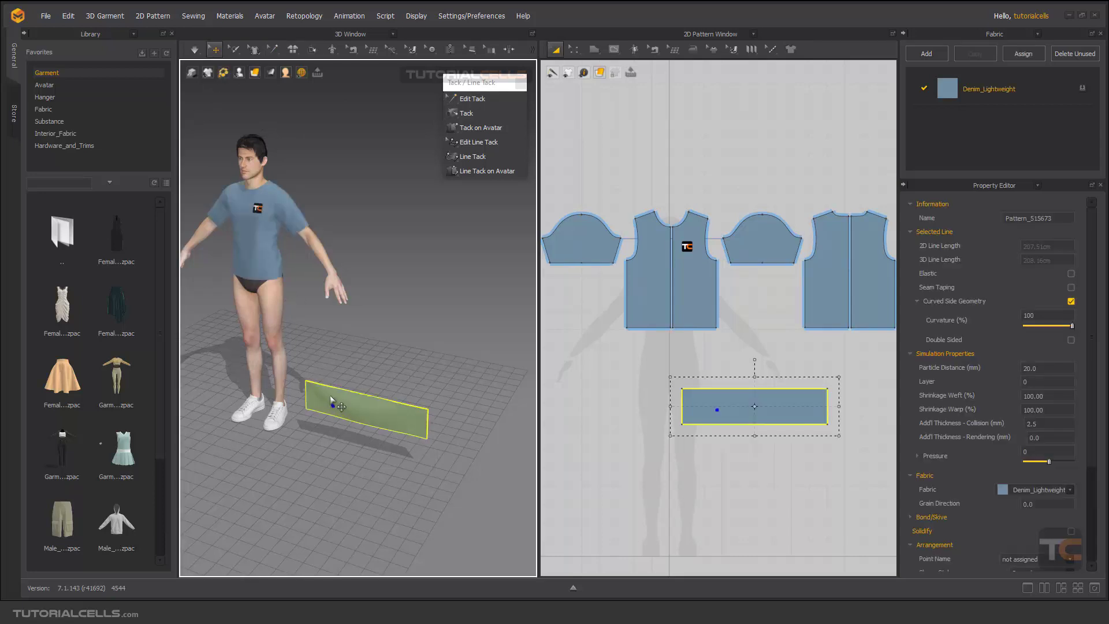
drag(345, 390, 381, 280)
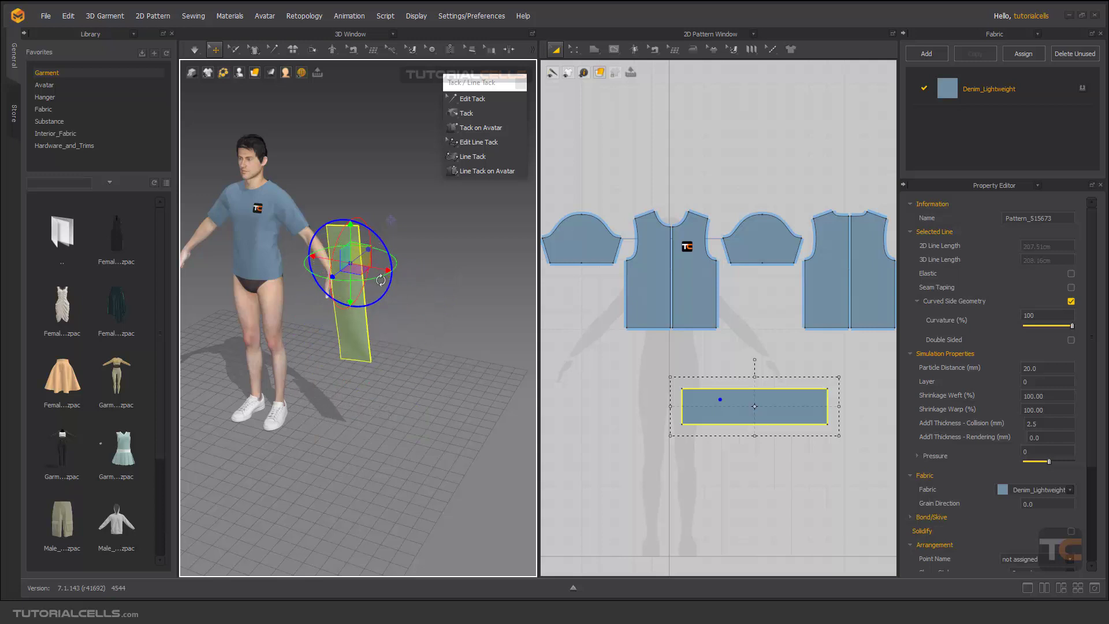
Lower the upright rectangular piece so its upper end sits next to the avatar's left hand.
scroll(347, 242, up, 2)
scroll(334, 303, up, 2)
right_drag(333, 302, 313, 191)
scroll(313, 192, up, 3)
middle_drag(307, 245, 283, 319)
drag(278, 366, 290, 320)
right_drag(290, 320, 262, 343)
drag(266, 348, 266, 387)
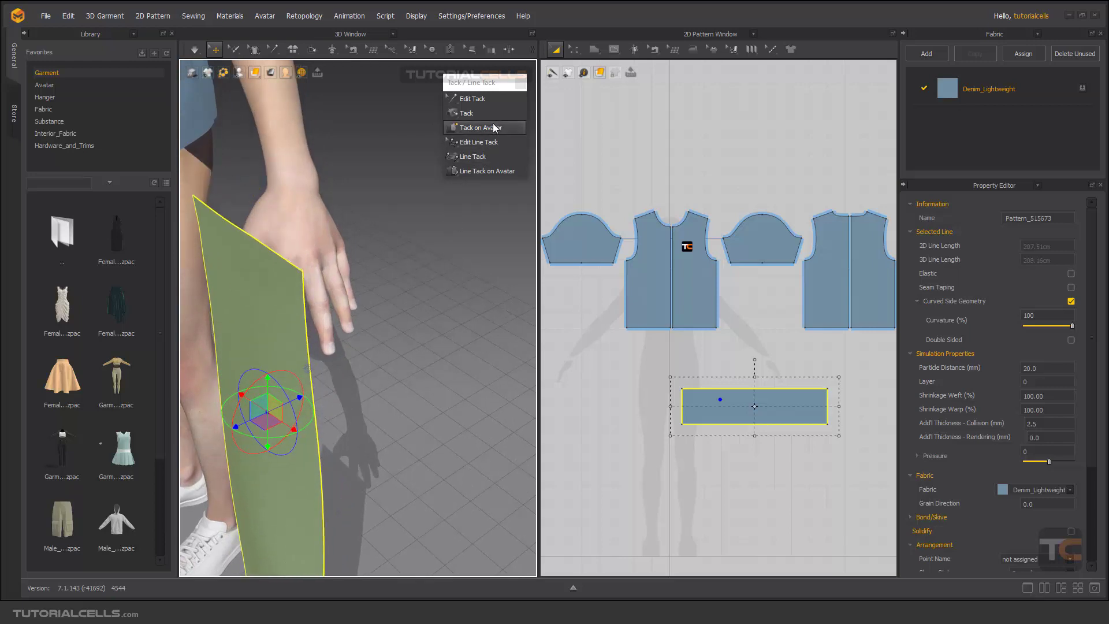
Use Tack on Avatar to attach the upper corner of the rectangular piece to the back of the avatar's left hand.
right_drag(433, 154, 324, 173)
click(472, 129)
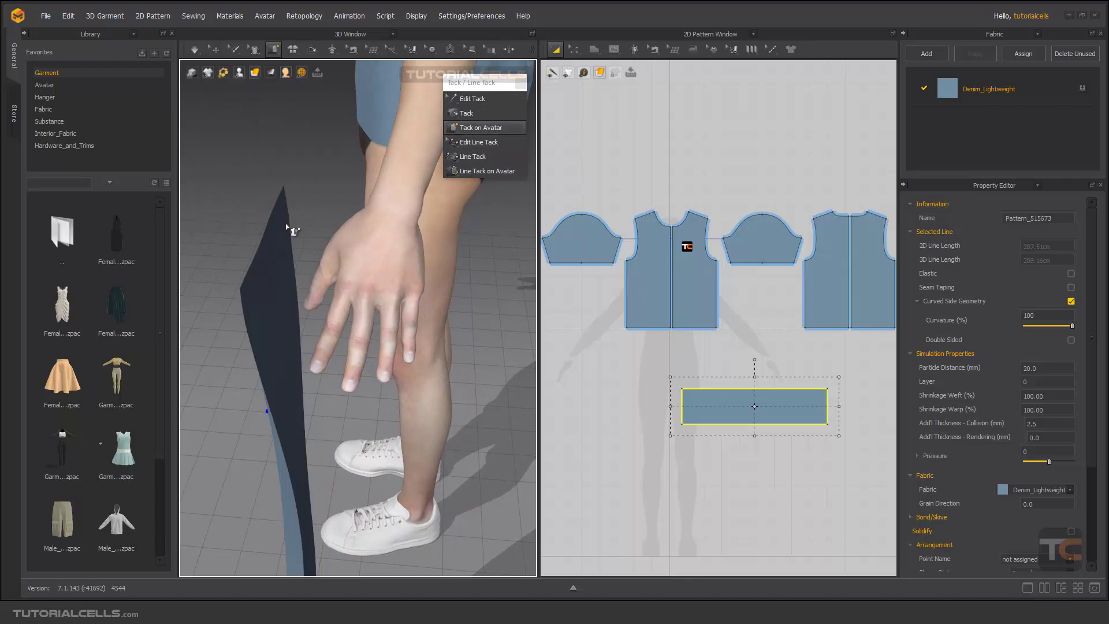
click(348, 243)
right_drag(282, 245, 301, 244)
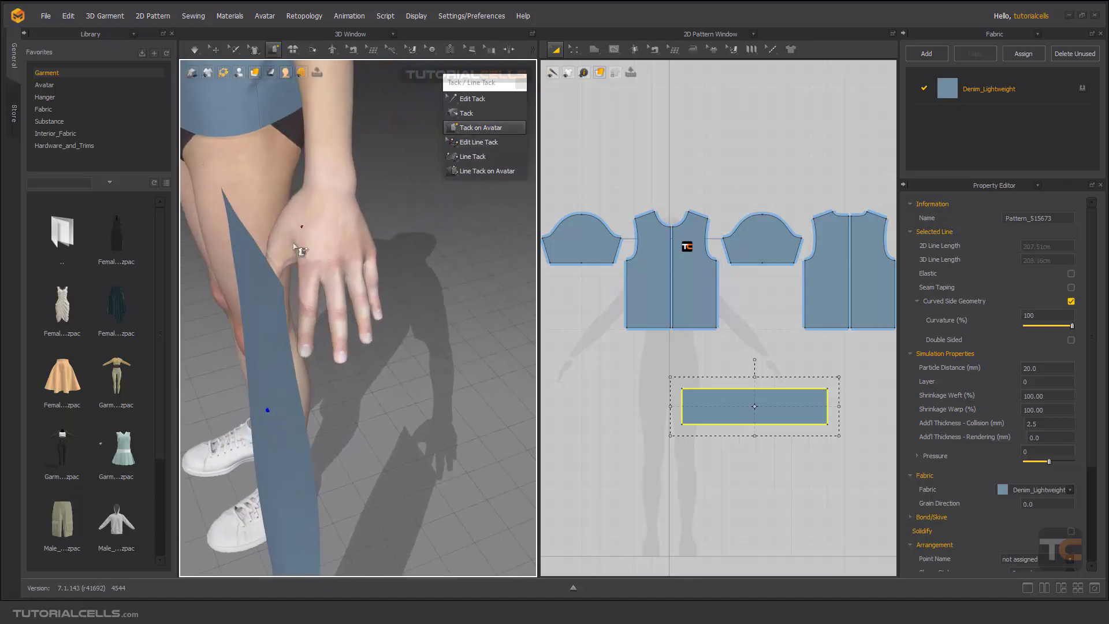
right_drag(231, 213, 291, 219)
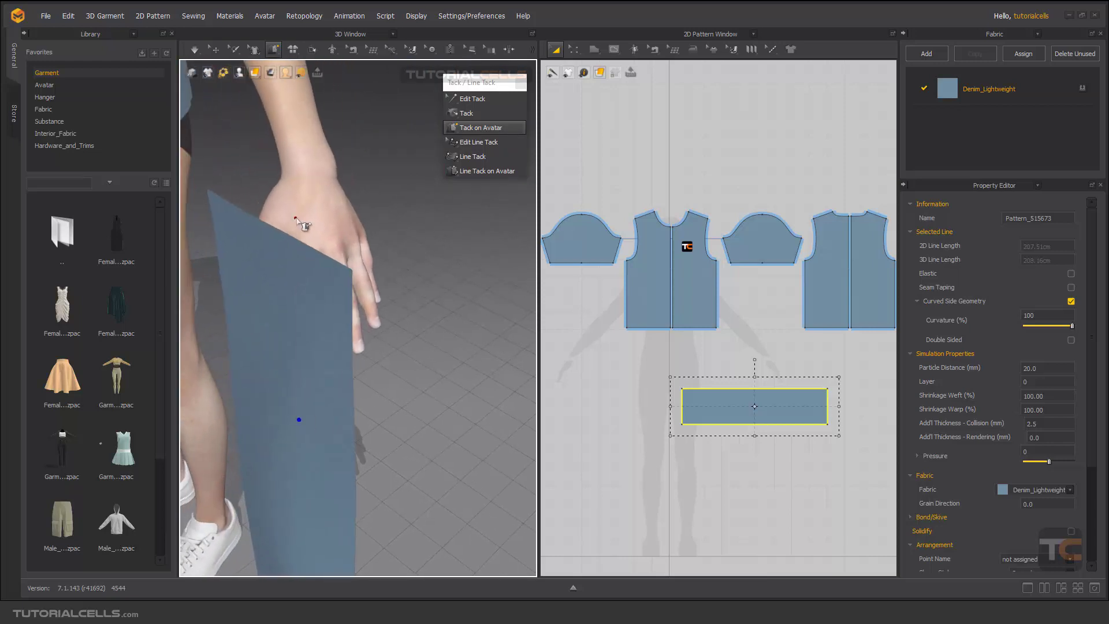
click(220, 209)
scroll(378, 242, down, 3)
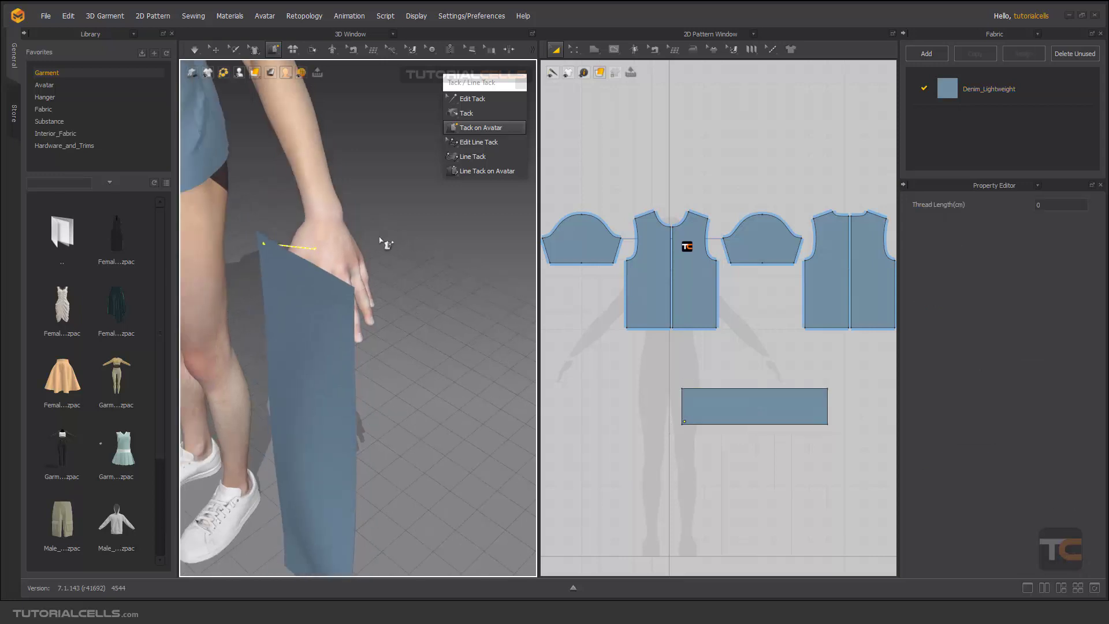
Simulate the tacked strip, pull the fabric to test its hold on the hand, and stop the simulation.
key(space)
right_drag(347, 249, 278, 251)
right_drag(342, 300, 324, 324)
click(321, 357)
drag(321, 357, 353, 280)
key(space)
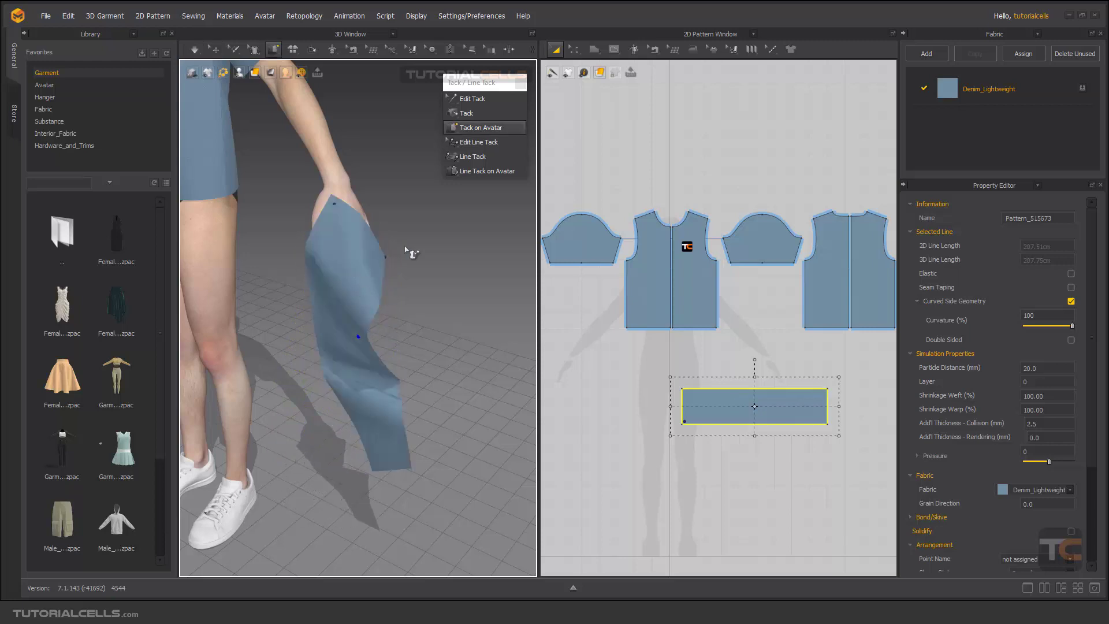
View the hand tack with Edit Tack and simulate the strip further.
click(472, 99)
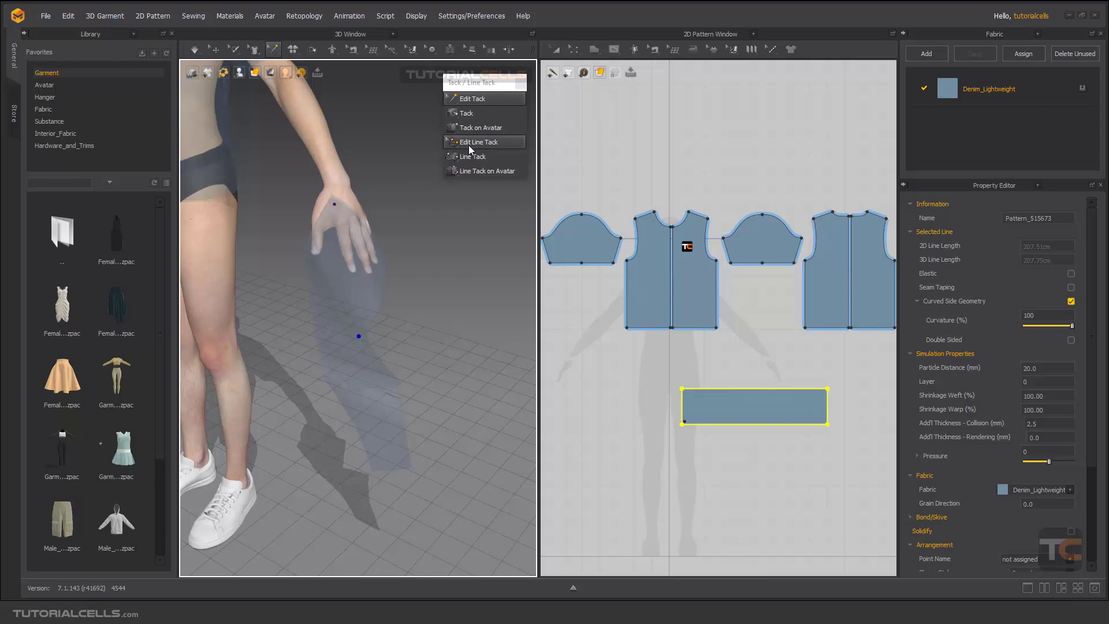
scroll(312, 229, down, 5)
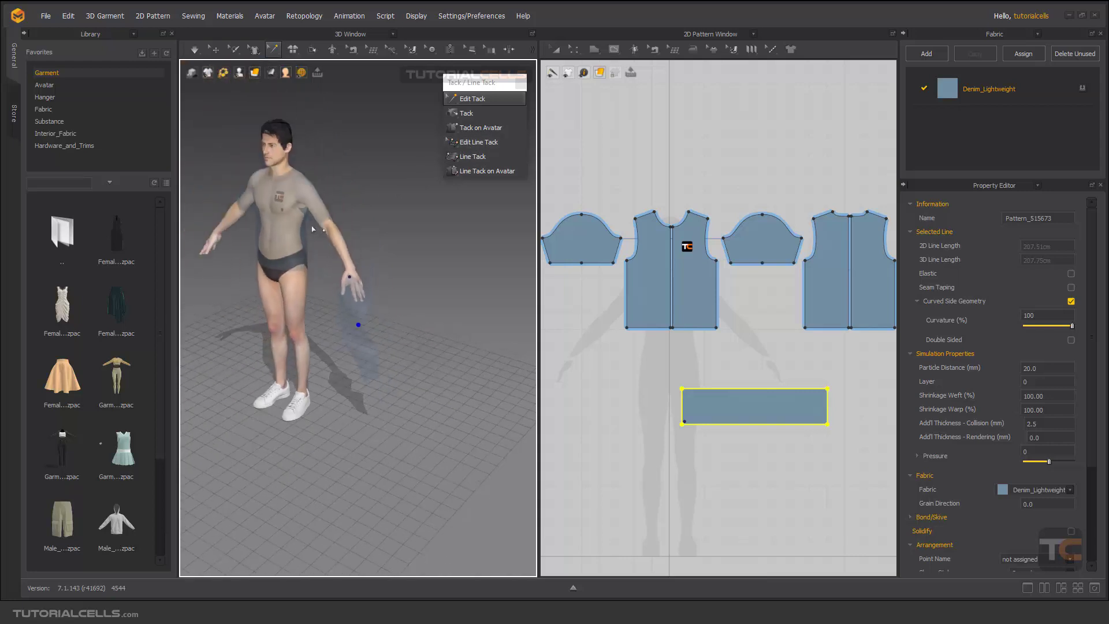
key(space)
right_drag(358, 214, 508, 278)
Clear the rectangular strip's selection with Edit Line Tack and run the garment simulation briefly.
click(469, 144)
scroll(312, 255, up, 5)
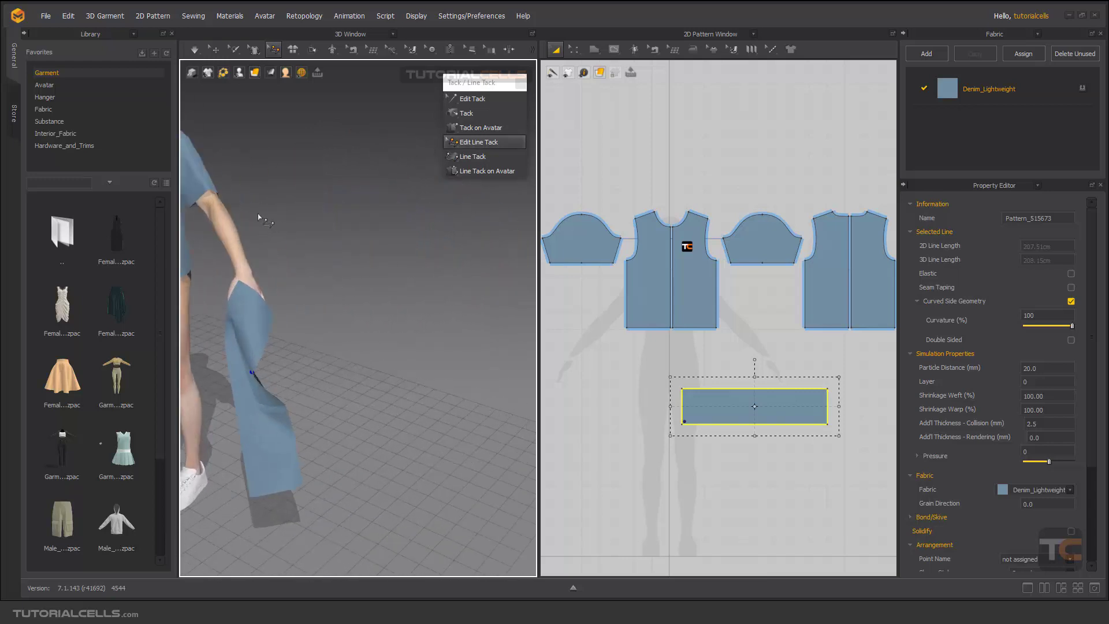
scroll(331, 267, up, 5)
middle_drag(305, 214, 488, 302)
middle_drag(272, 386, 405, 252)
scroll(394, 369, up, 3)
click(386, 252)
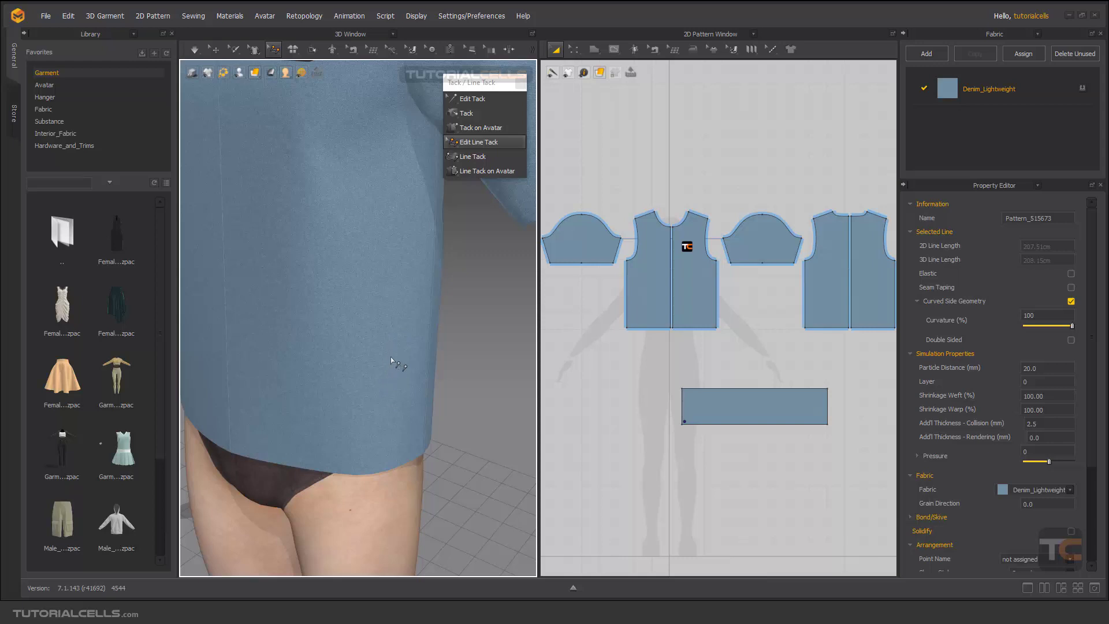
scroll(381, 318, down, 2)
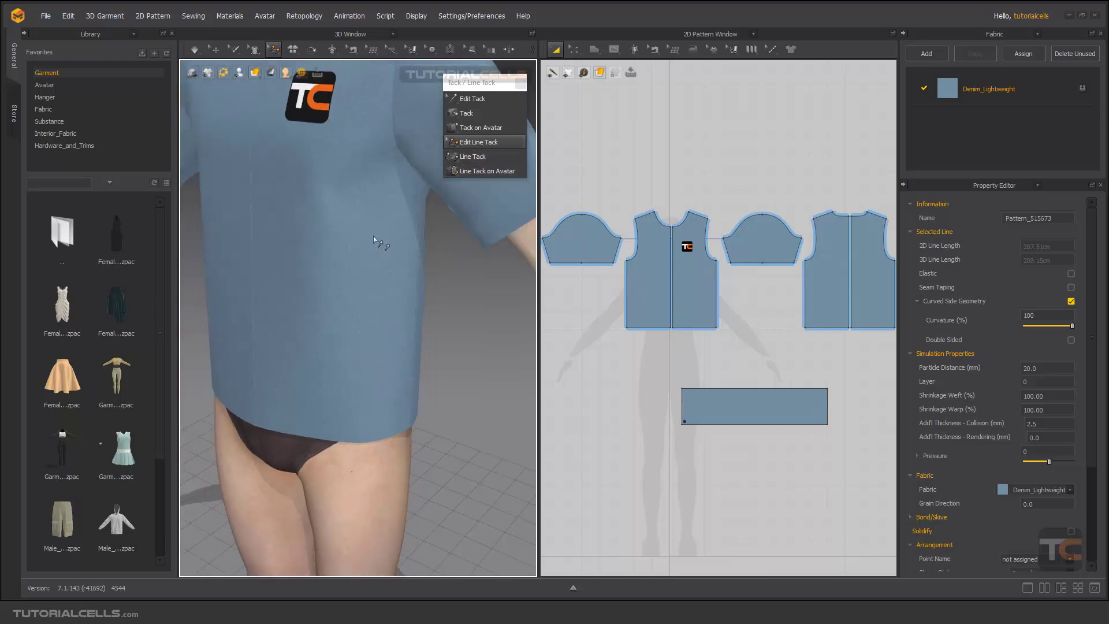
scroll(368, 300, down, 1)
scroll(374, 306, down, 3)
key(Escape)
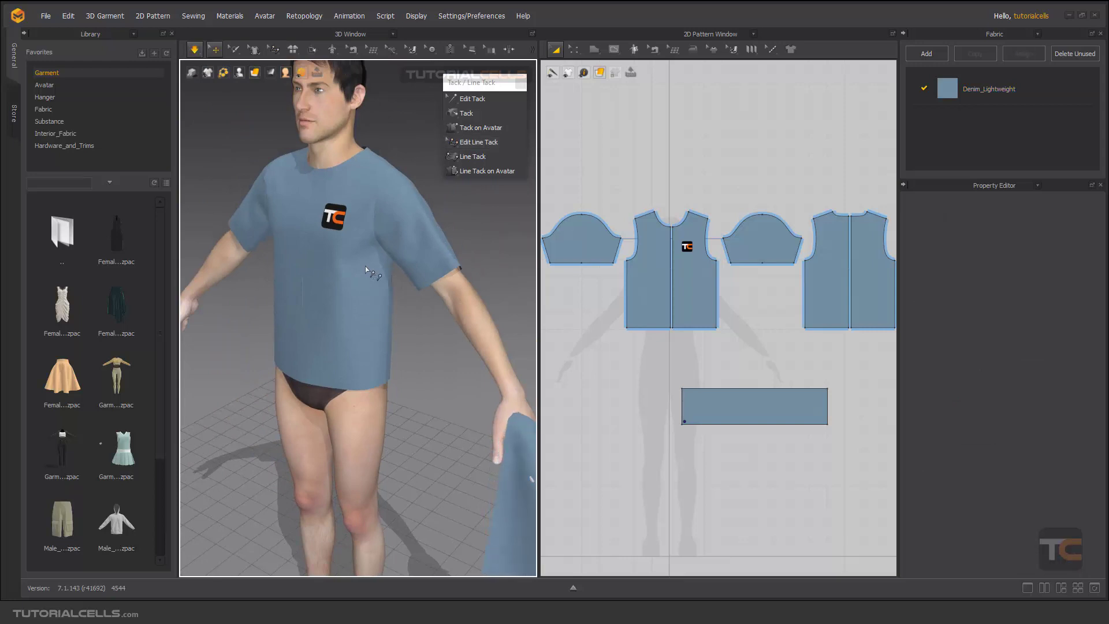
Use Line Tack to join two parallel vertical lines on the shirt's lower front panel, on the avatar's left side.
click(469, 155)
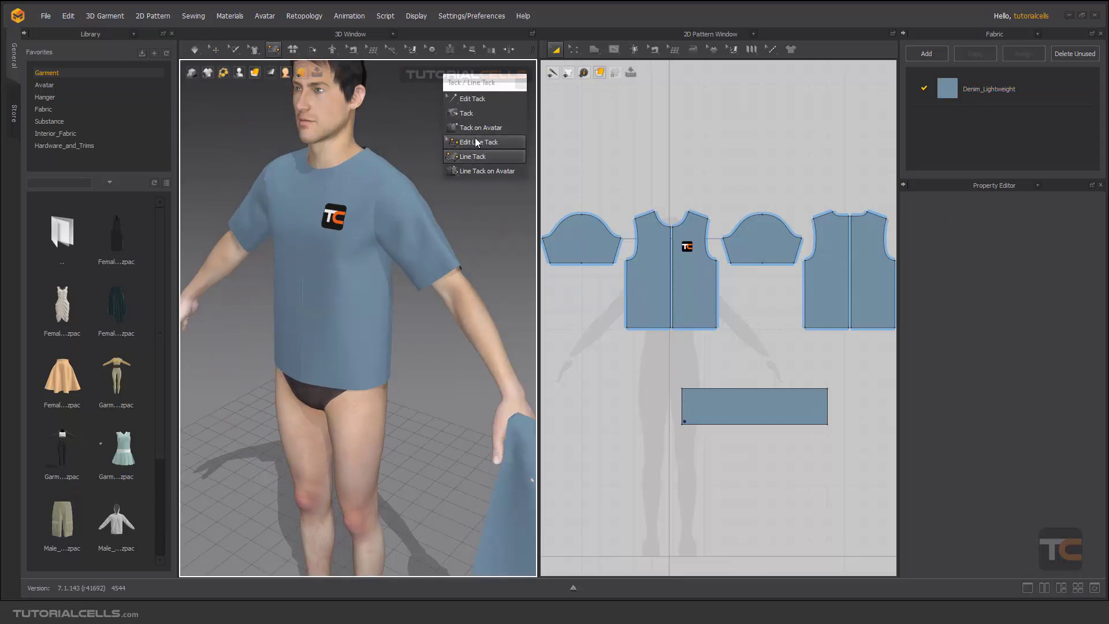
scroll(375, 321, up, 3)
scroll(375, 321, up, 2)
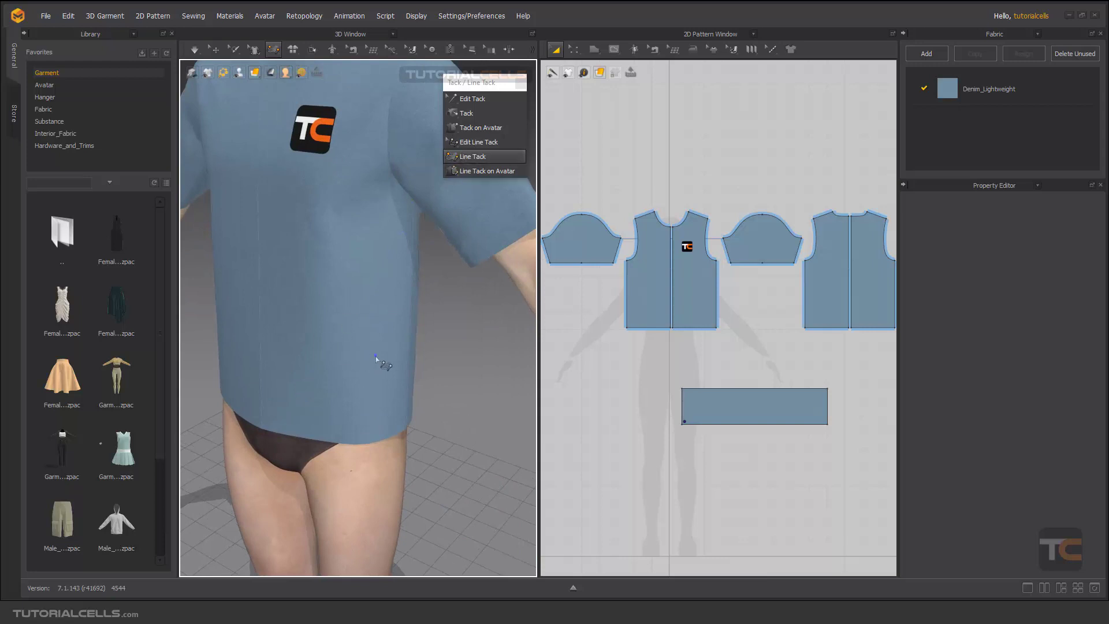
click(377, 271)
scroll(347, 361, up, 2)
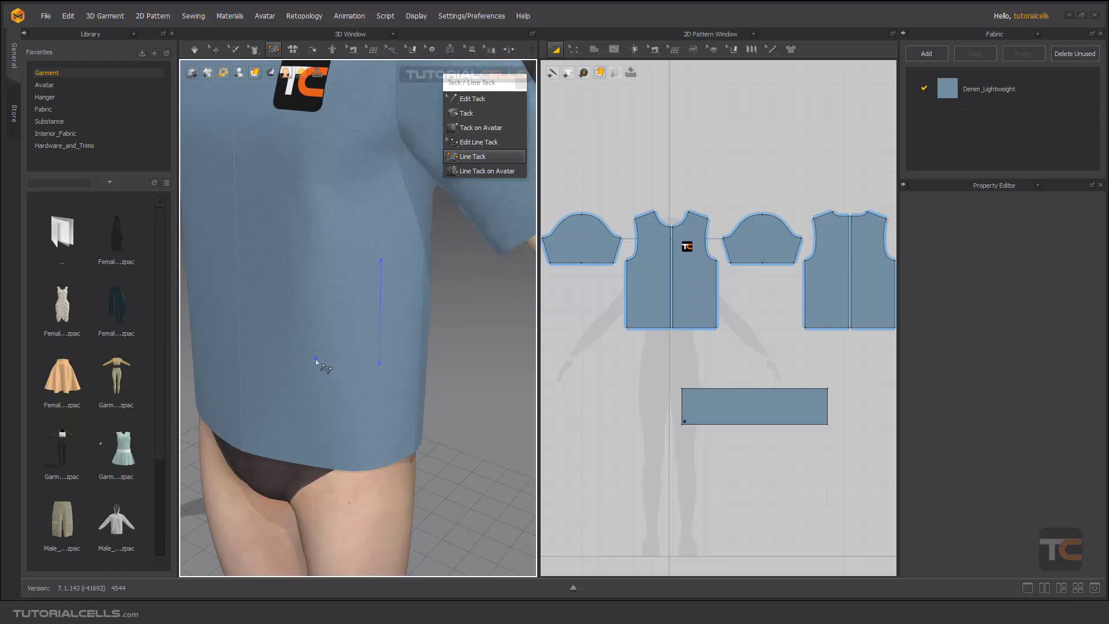
click(311, 363)
click(312, 264)
Simulate the line-tacked shirt and stop the simulation.
key(space)
mouse_move(384, 292)
right_down()
mouse_move(329, 293)
mouse_move(379, 297)
right_up()
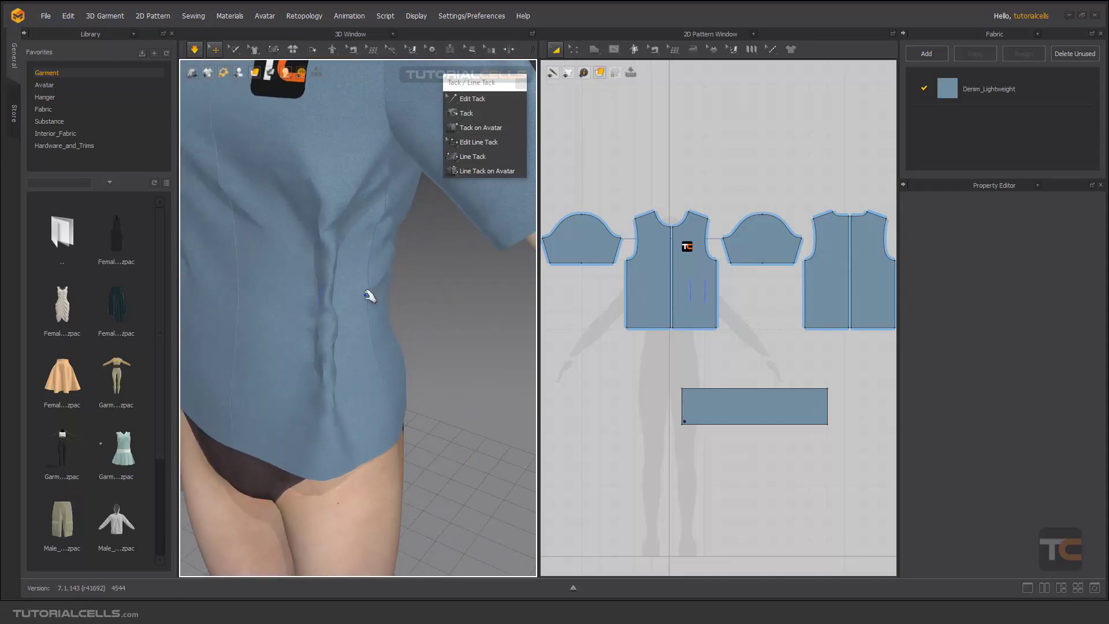
key(space)
Select the shirt front's line tack with Edit Line Tack, simulate it briefly, and delete the tack.
click(467, 142)
scroll(323, 301, up, 2)
mouse_move(333, 293)
right_down()
mouse_move(290, 265)
mouse_move(340, 283)
right_up()
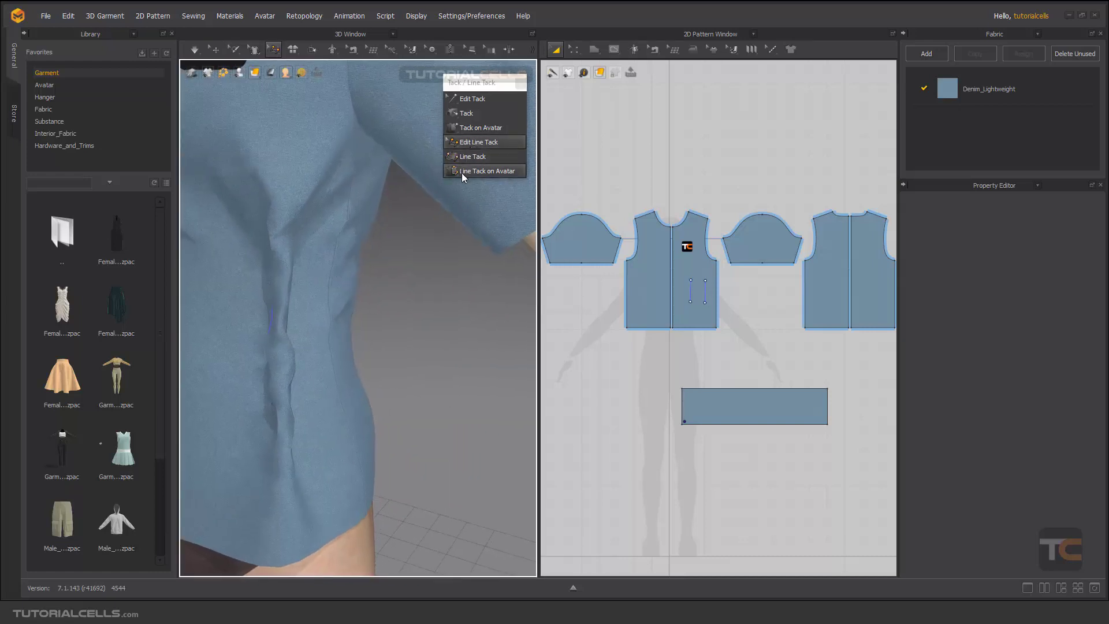
middle_drag(275, 342, 361, 321)
right_drag(360, 322, 336, 315)
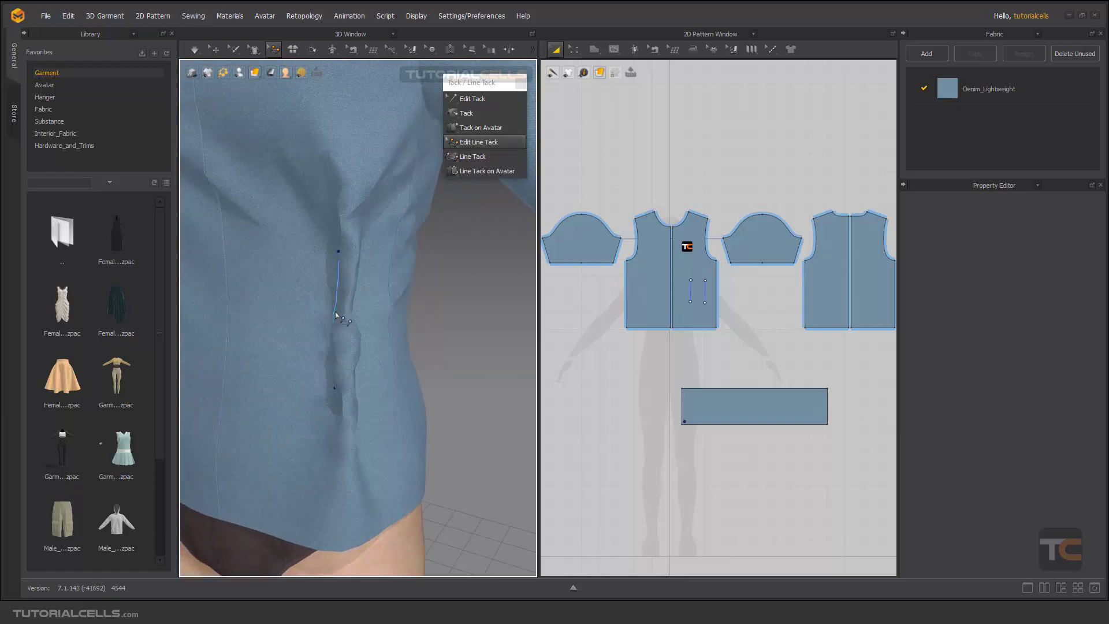
click(334, 313)
middle_drag(358, 338, 331, 348)
key(space)
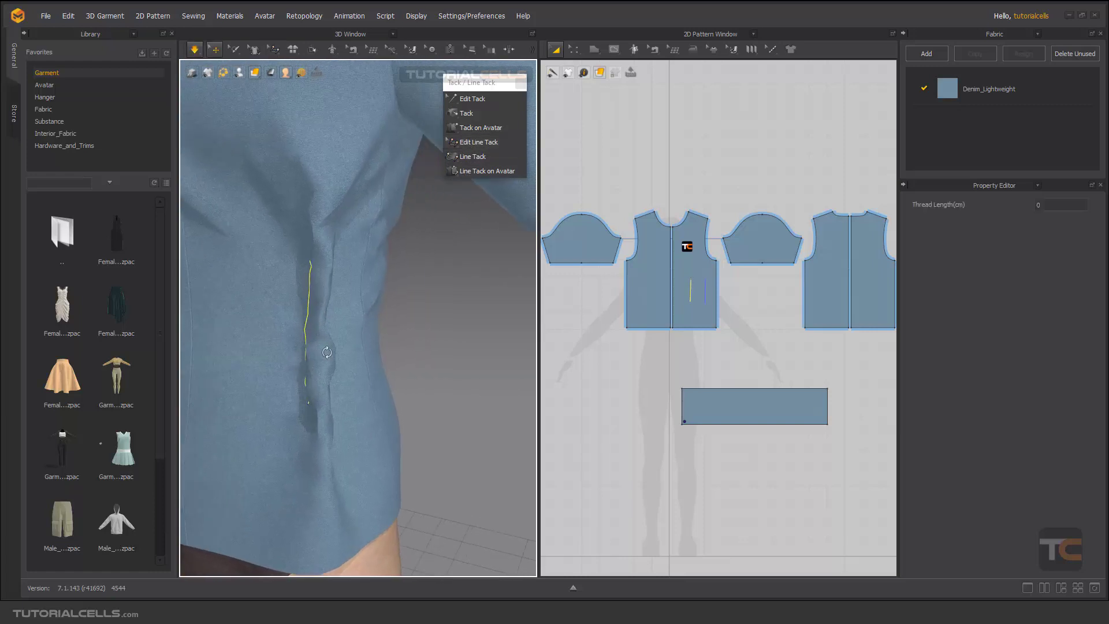
mouse_move(330, 347)
right_down()
mouse_move(300, 332)
mouse_move(335, 334)
right_up()
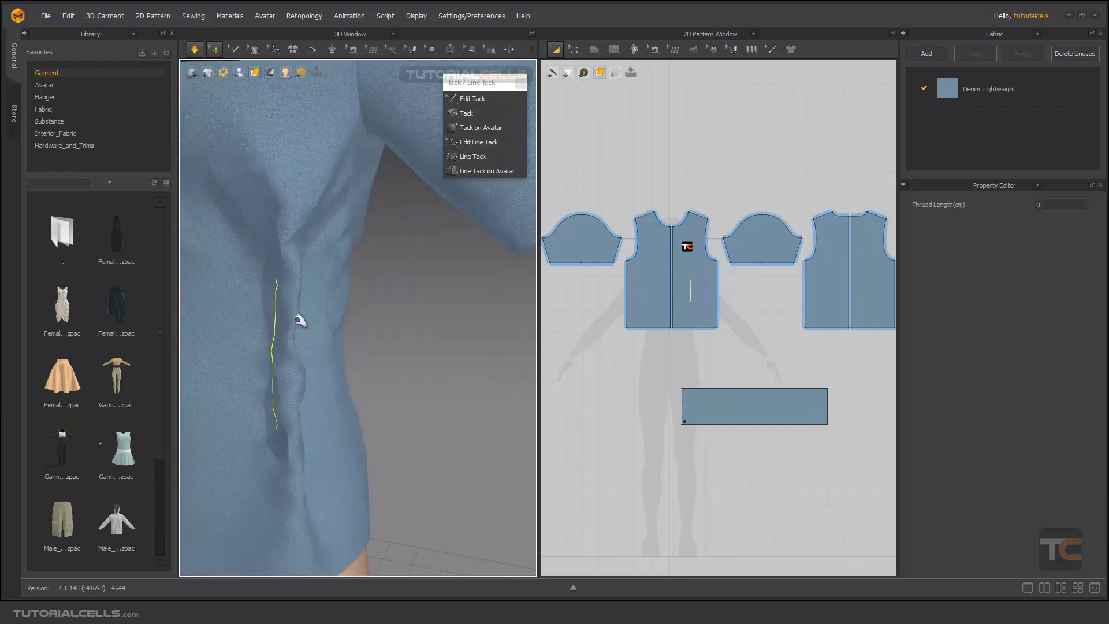
key(space)
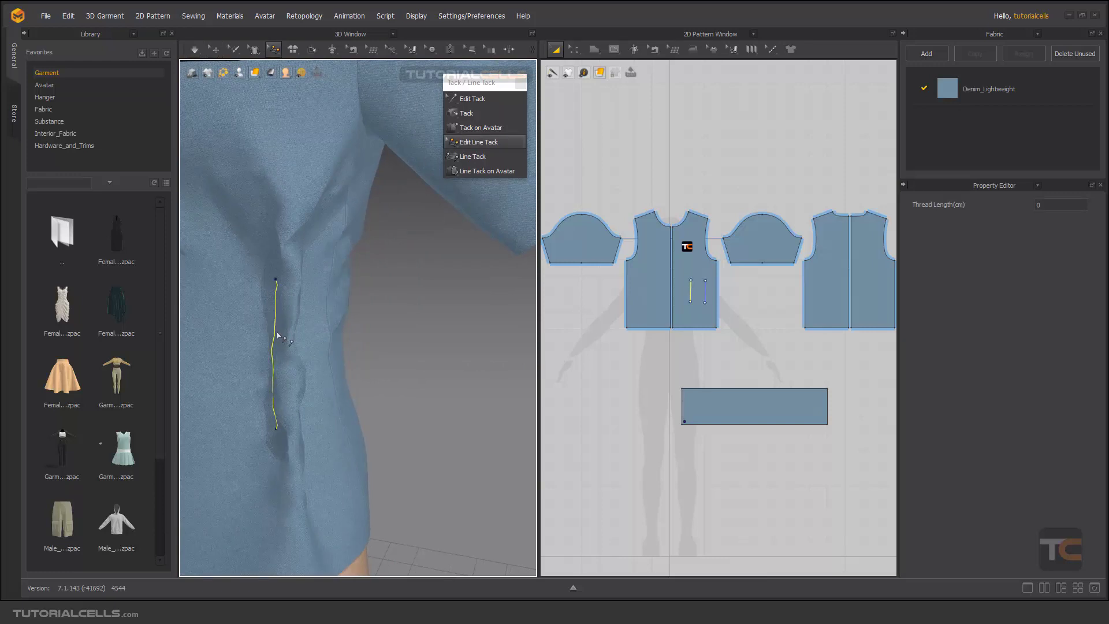
key(Delete)
Simulate the shirt without the line tack and stop the simulation.
key(space)
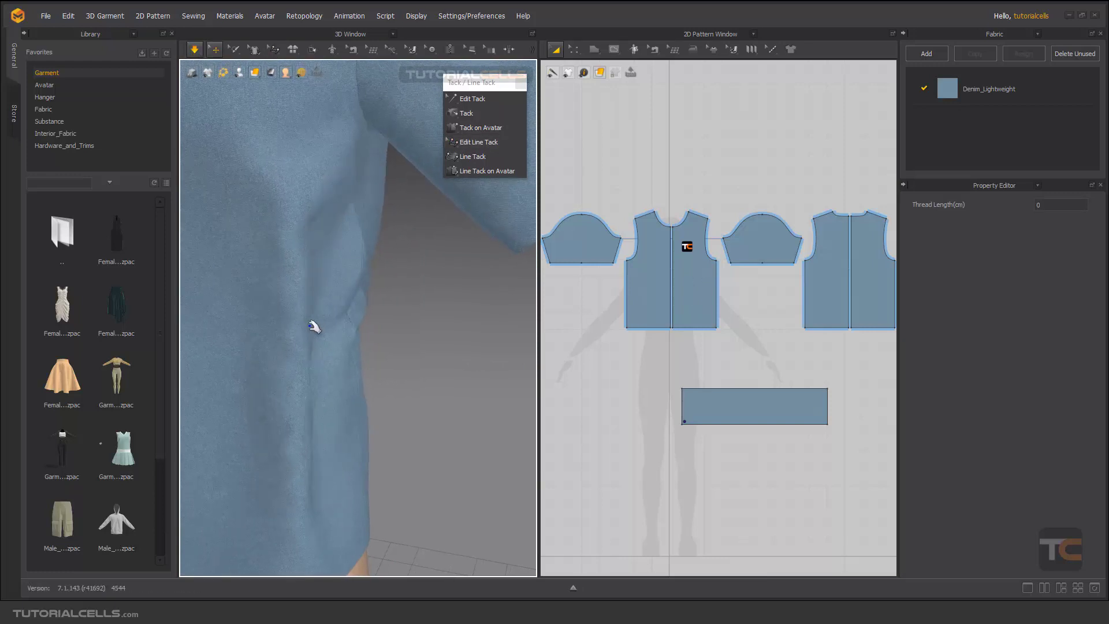
scroll(314, 327, down, 5)
key(t)
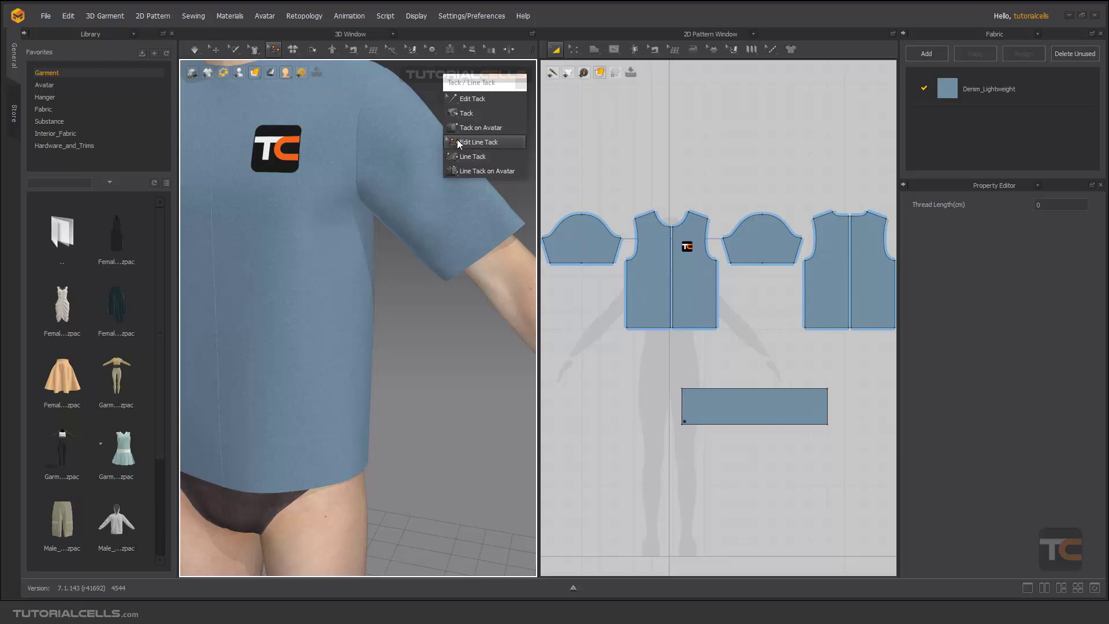
With Line Tack on Avatar, draw a curved line along the base of the avatar's neck on its left side.
middle_drag(488, 288, 539, 405)
middle_drag(315, 167, 366, 256)
scroll(366, 257, up, 3)
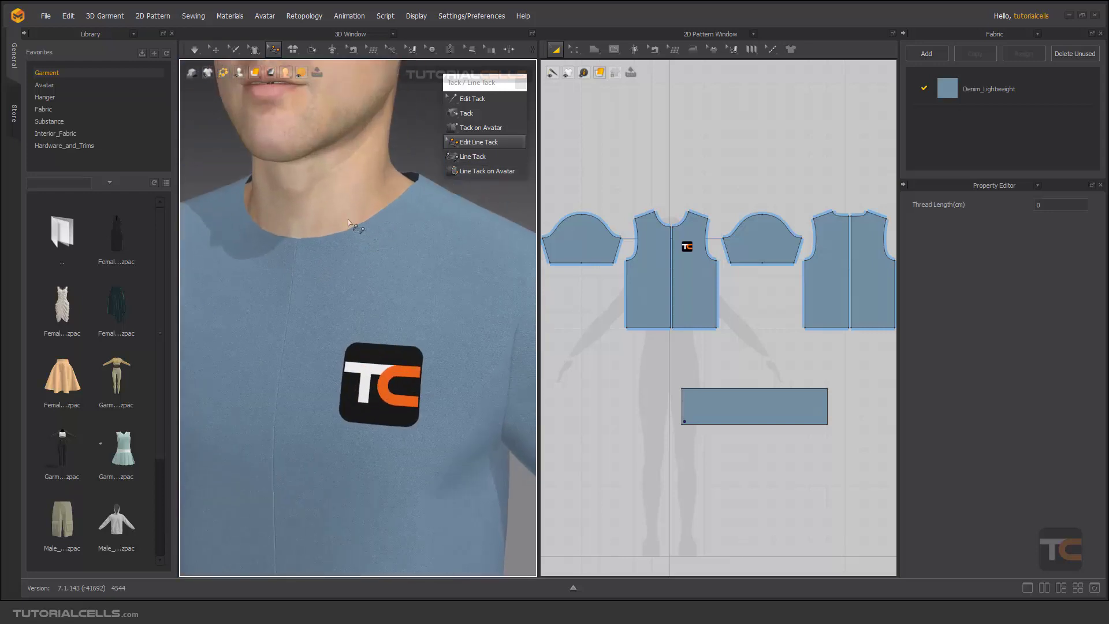
middle_drag(348, 220, 374, 320)
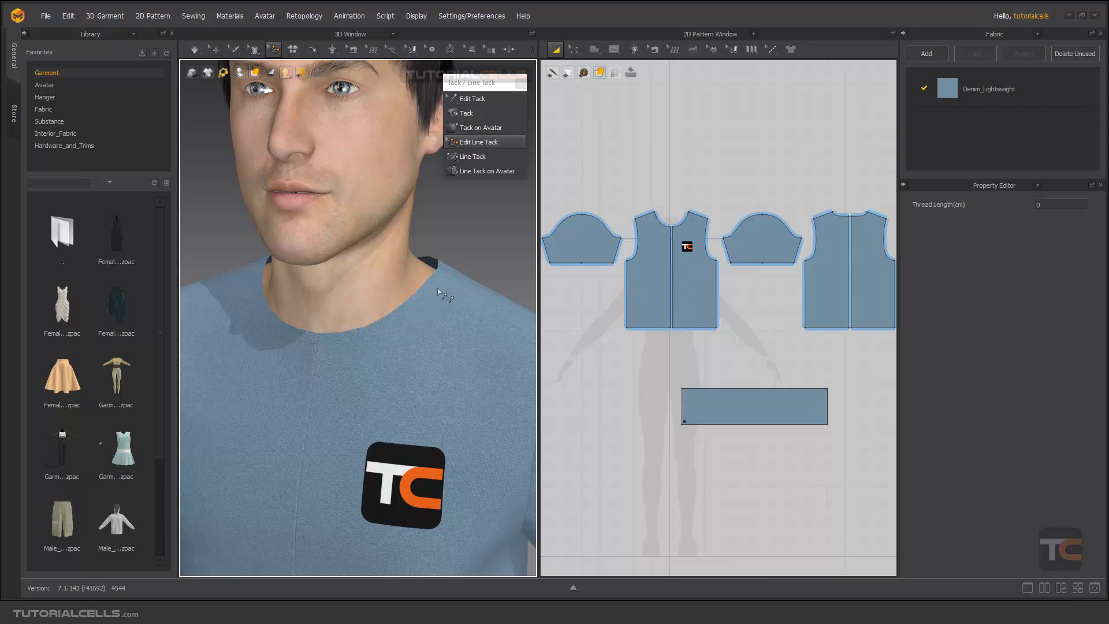
scroll(403, 275, up, 2)
middle_drag(403, 274, 388, 264)
click(470, 176)
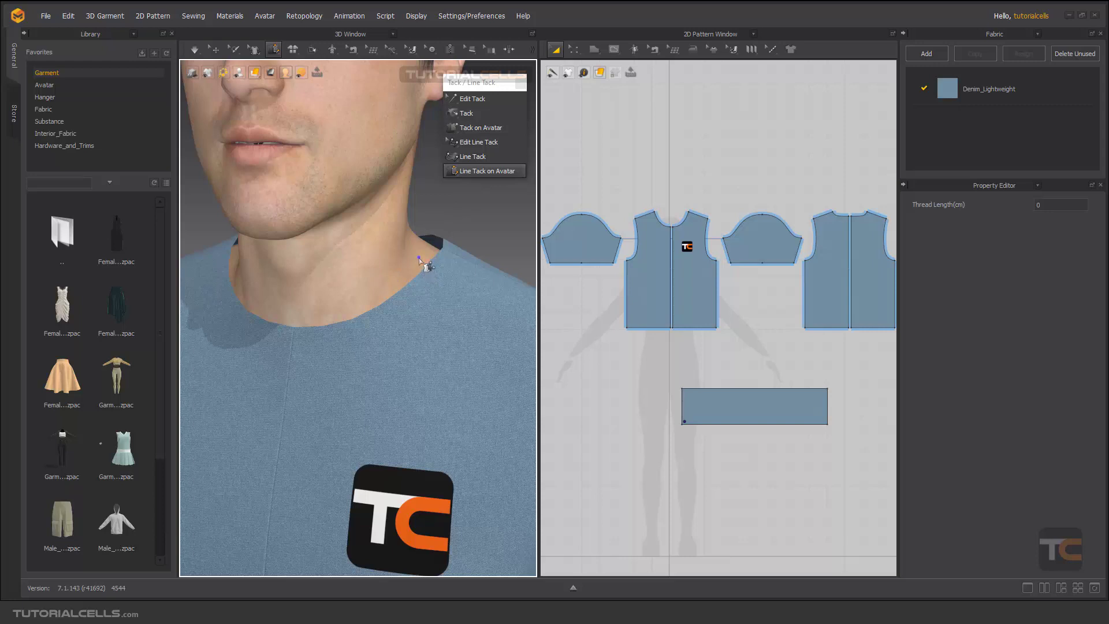
click(420, 258)
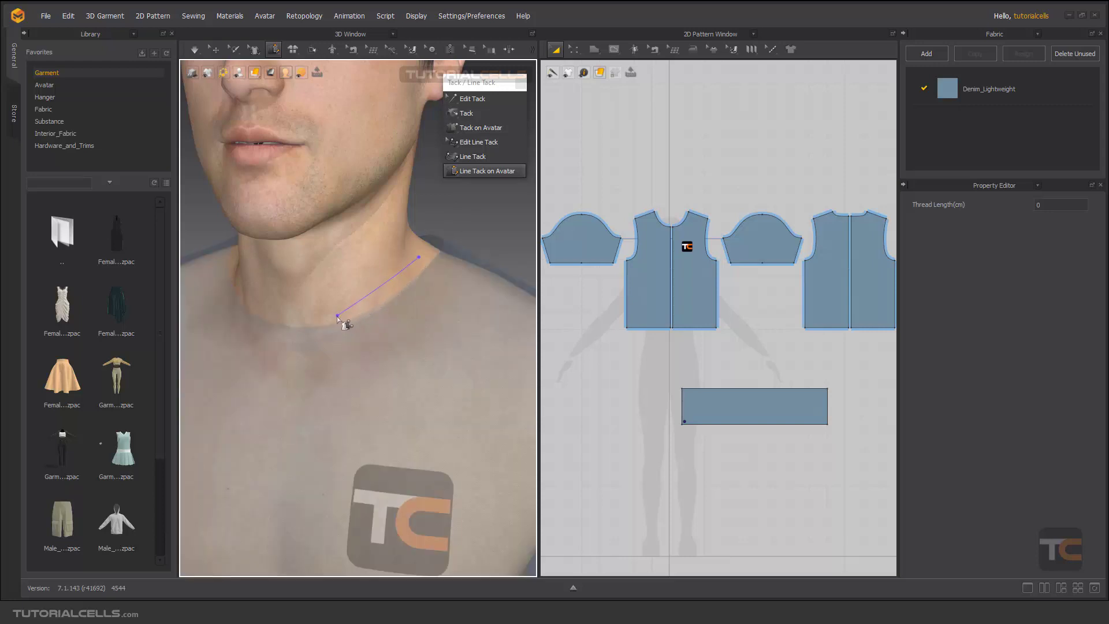
click(399, 305)
click(400, 271)
click(341, 327)
scroll(385, 302, down, 5)
scroll(387, 302, up, 4)
click(400, 297)
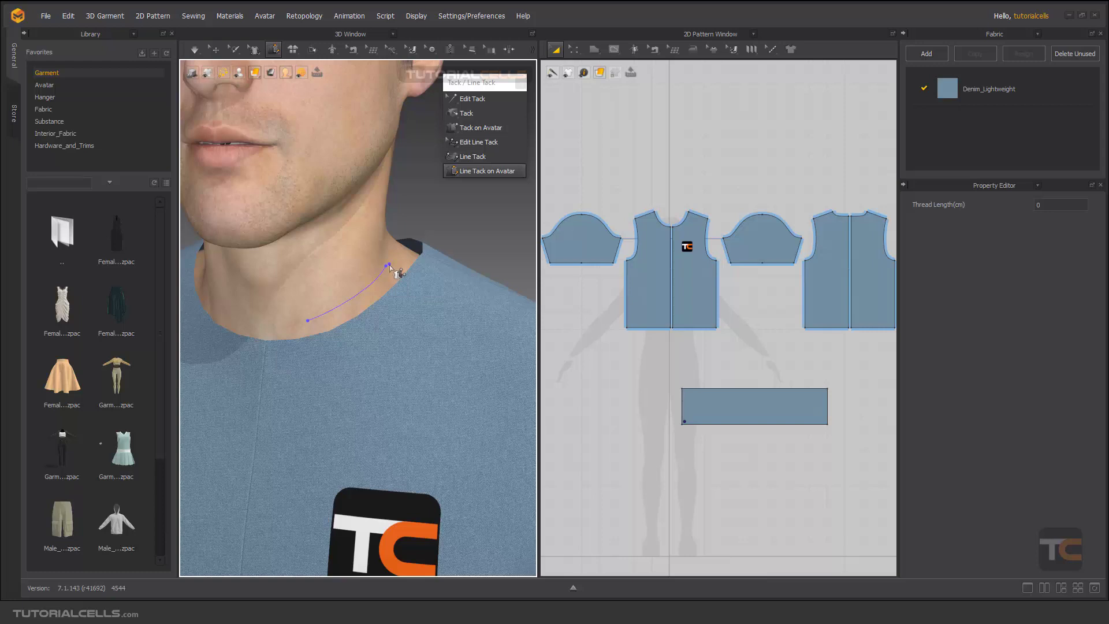
Complete the avatar line tack with a matching three-point line along the shirt's neckline.
click(417, 282)
click(385, 316)
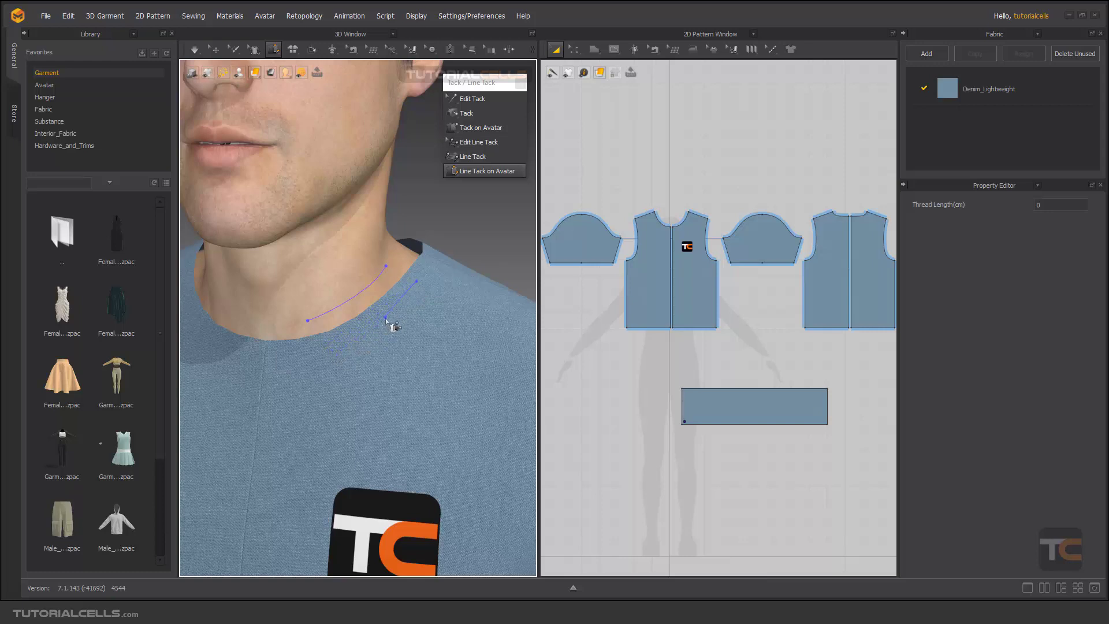
double_click(331, 349)
scroll(404, 320, up, 3)
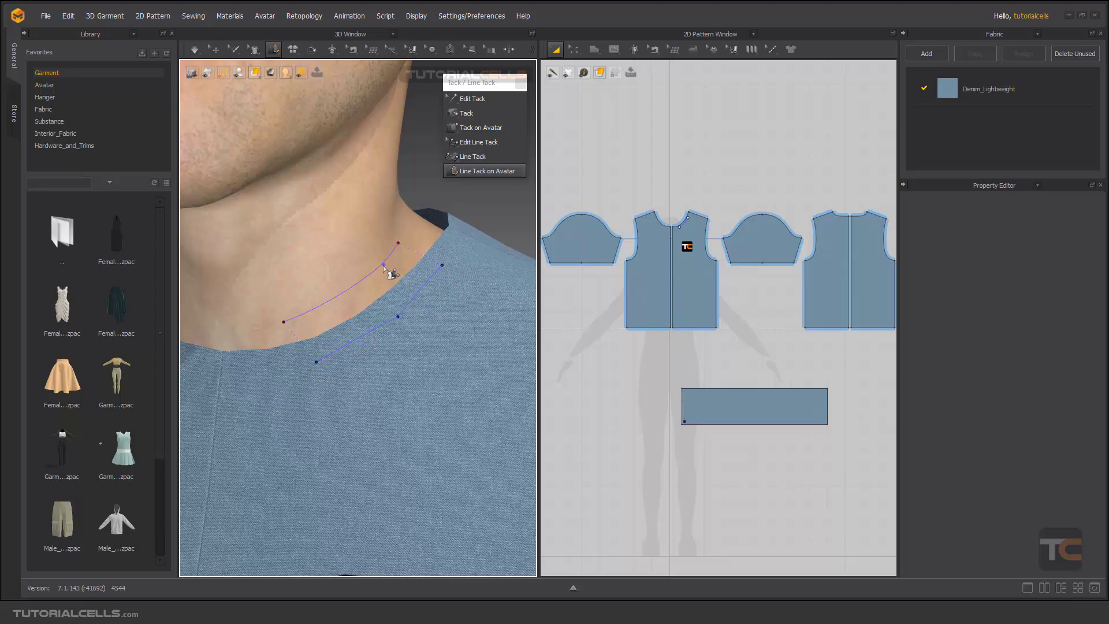
Simulate the neckline tacked to the avatar's neck and stop the simulation.
key(space)
scroll(388, 292, down, 6)
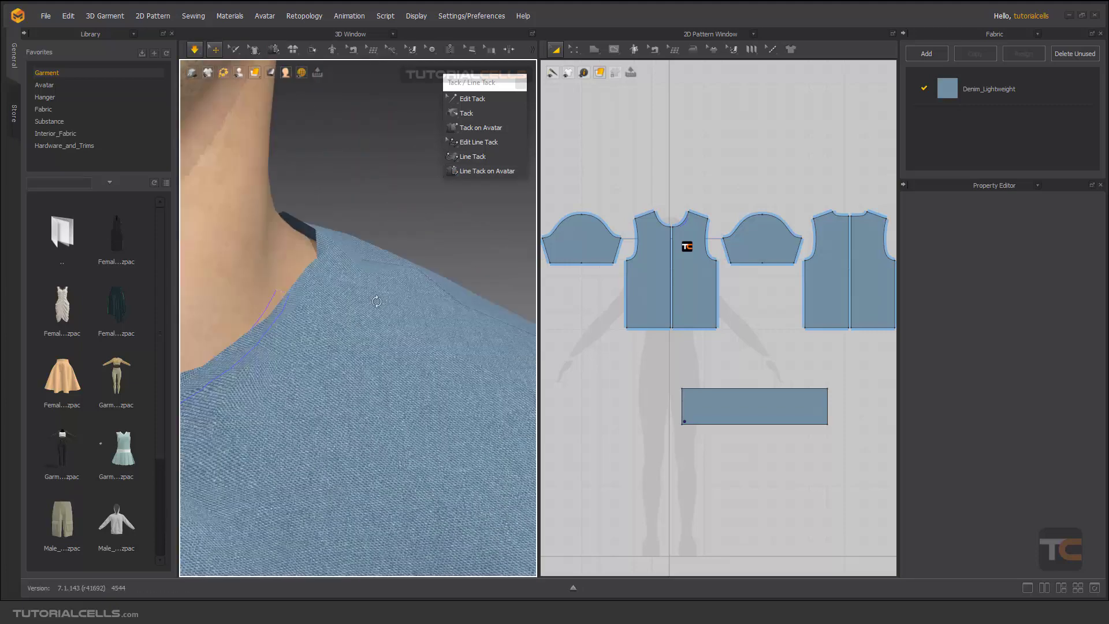
key(space)
scroll(407, 287, down, 1)
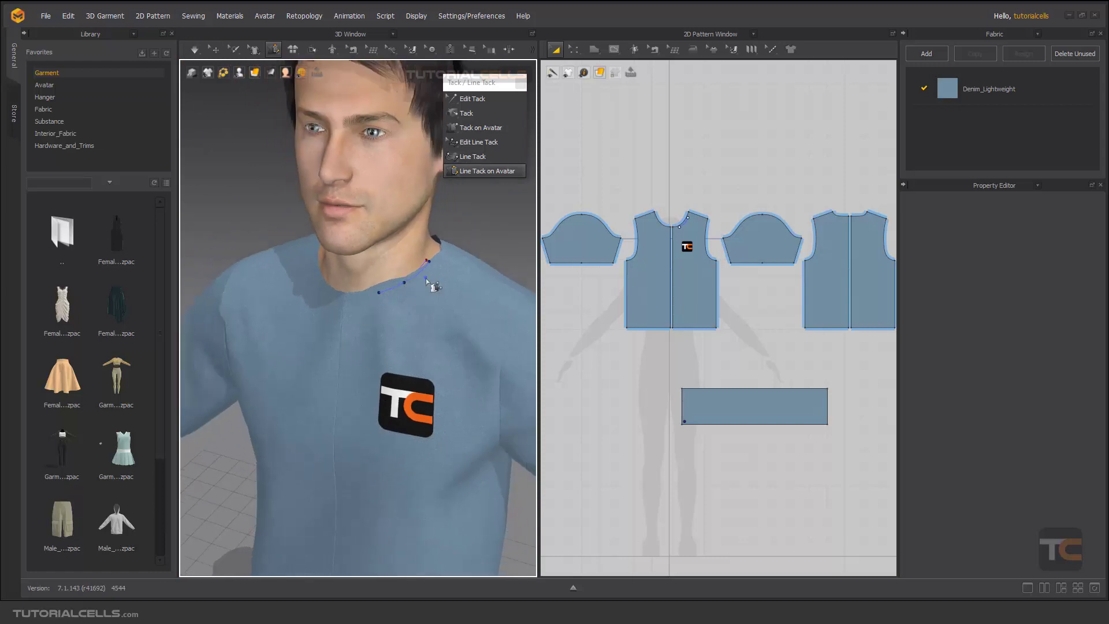
middle_drag(425, 279, 410, 273)
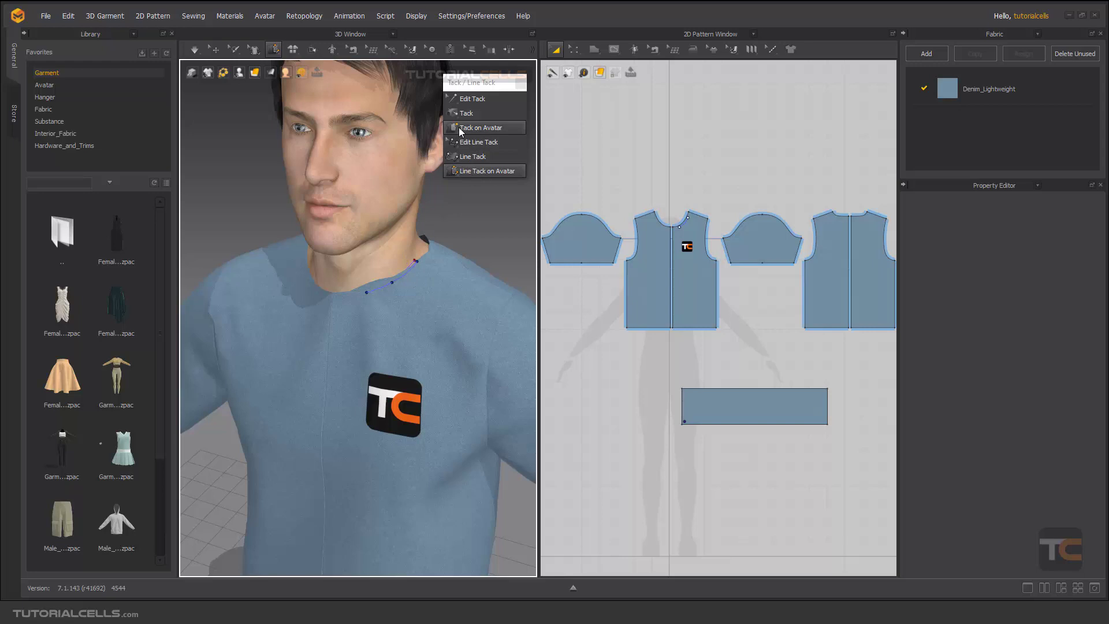
Delete the neckline's avatar line tack with Edit Line Tack and simulate the shirt.
click(475, 171)
click(472, 99)
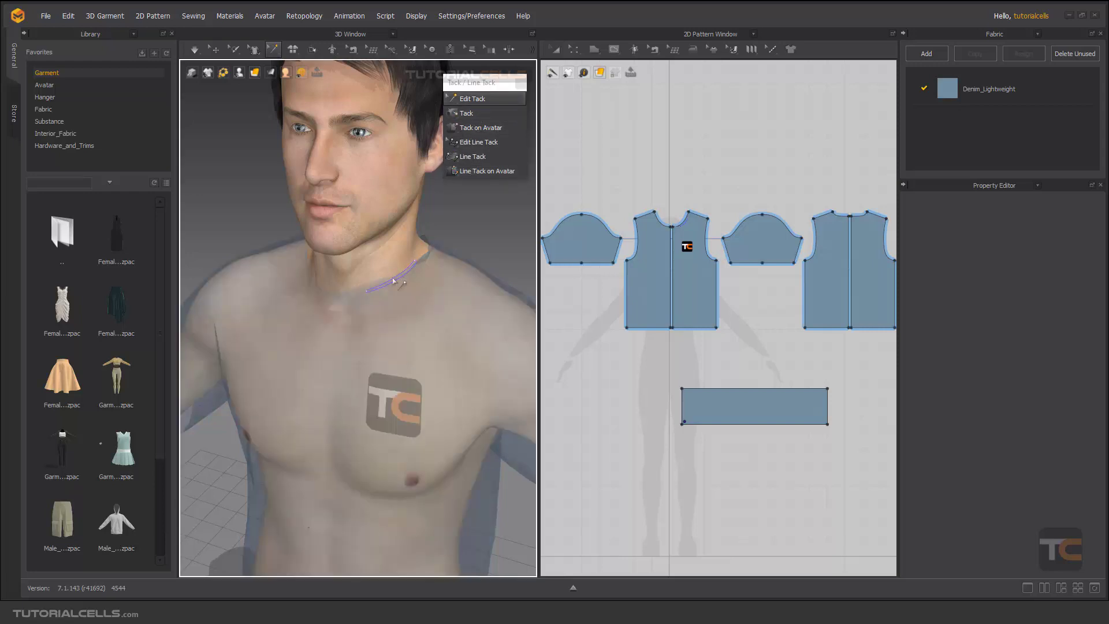
scroll(392, 277, up, 3)
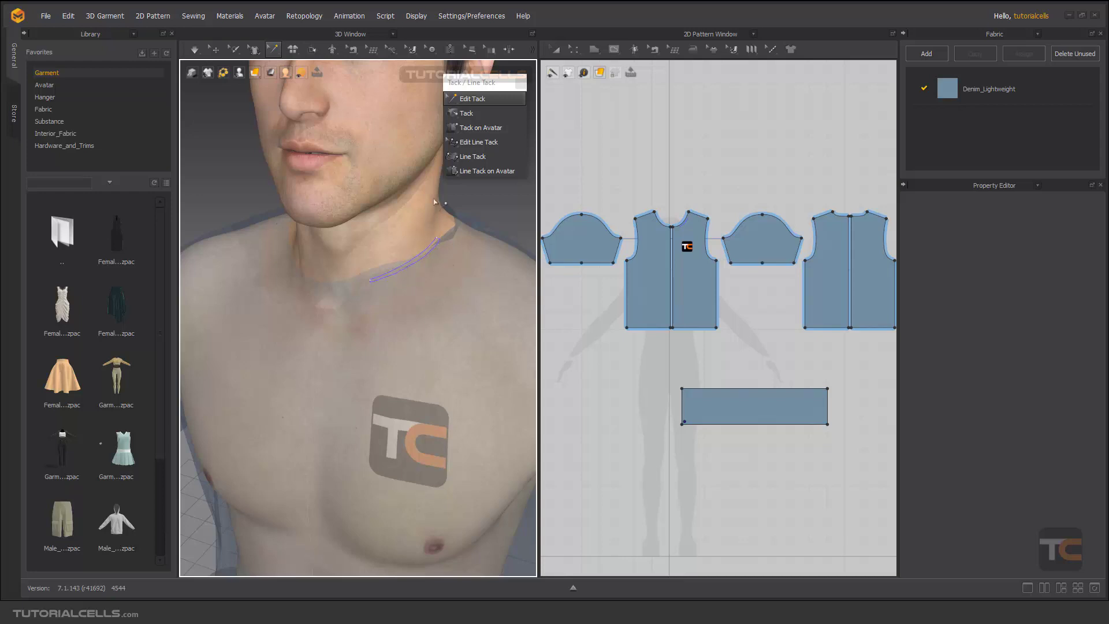
click(479, 142)
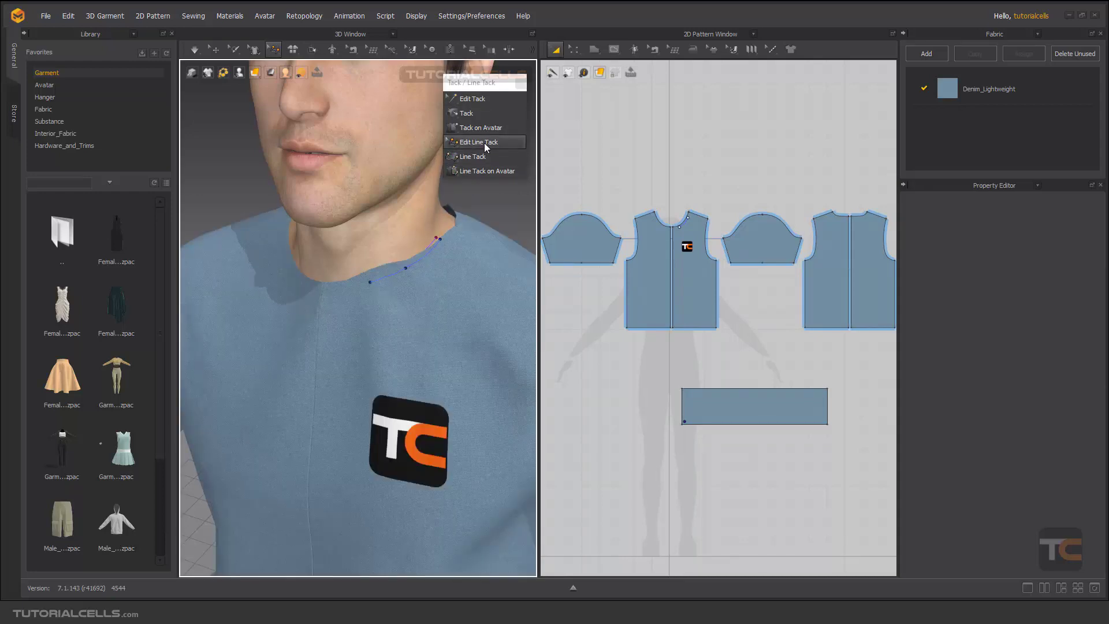
click(419, 262)
key(Delete)
key(space)
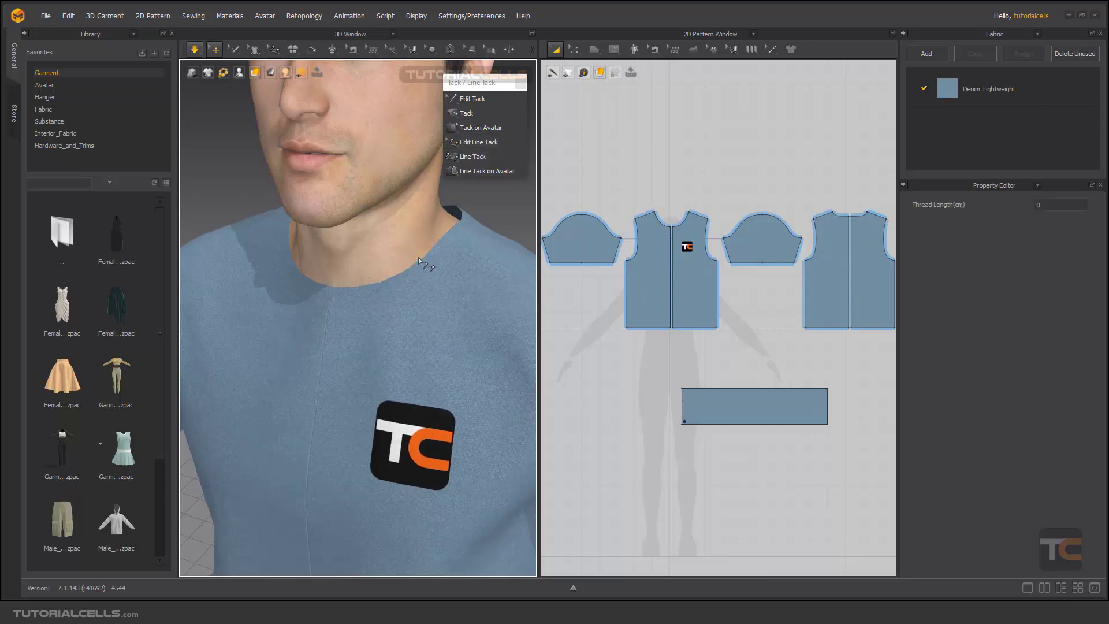